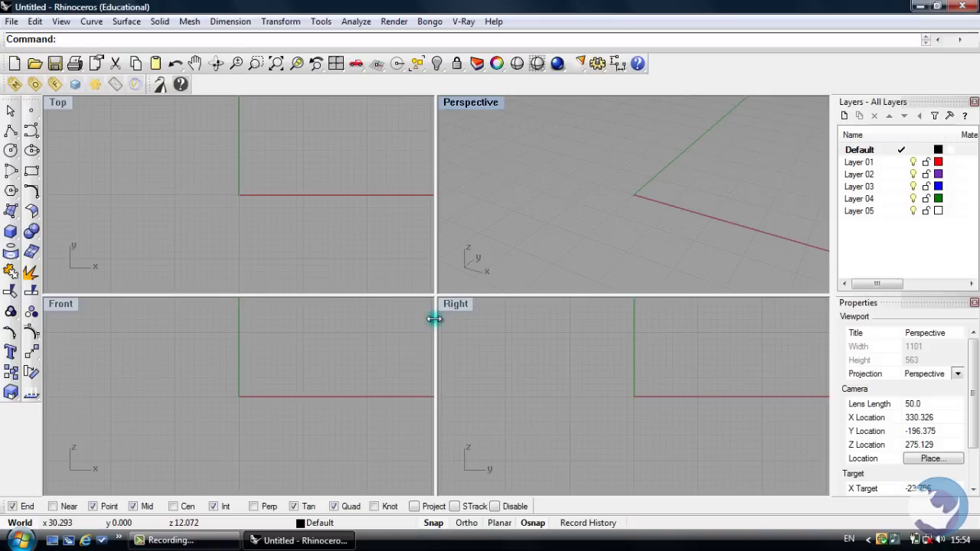
Maximize the Right viewport and pan it so the origin is positioned for drawing
double_click(451, 308)
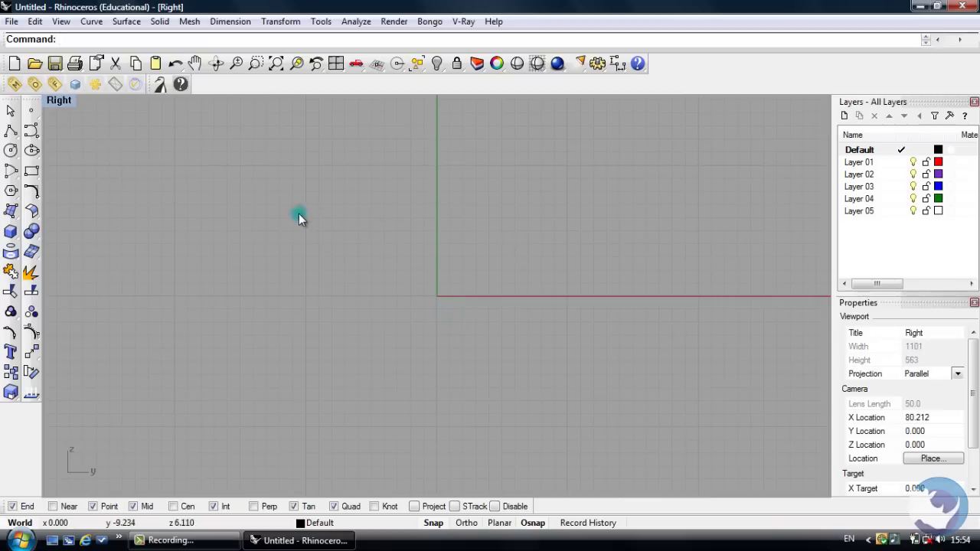
right_click_drag(274, 231, 309, 312)
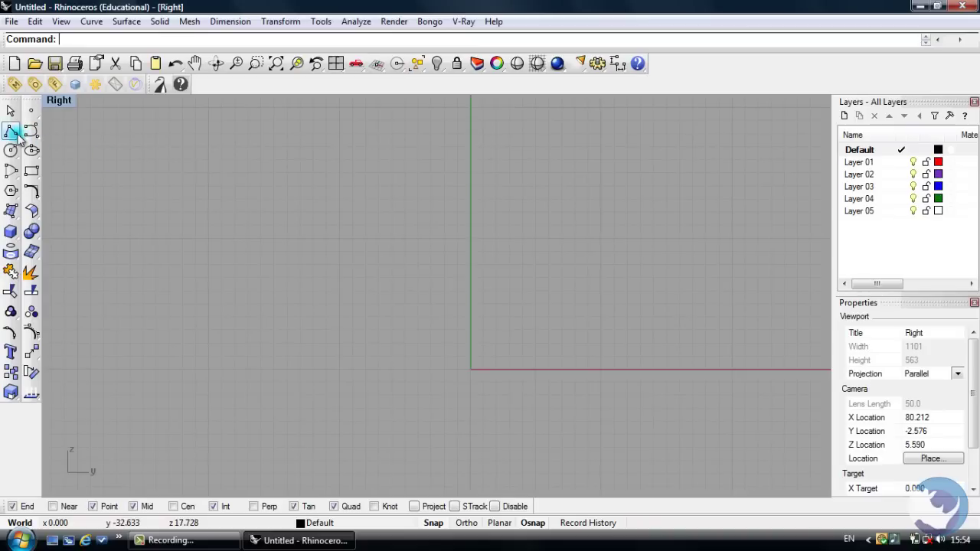
Begin the profile polyline at the origin with a 33-unit base, 3-unit rise and small notch
left_click(19, 173)
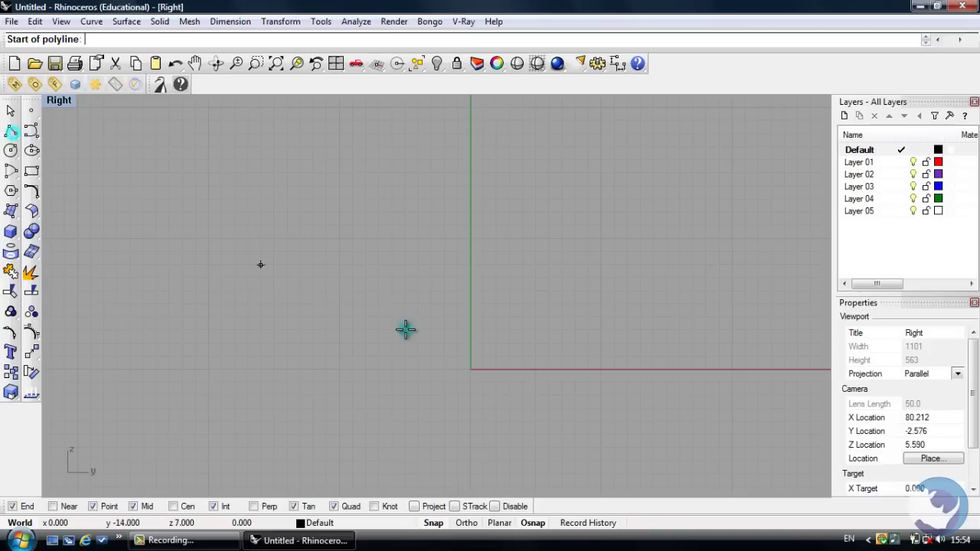
left_click(471, 370)
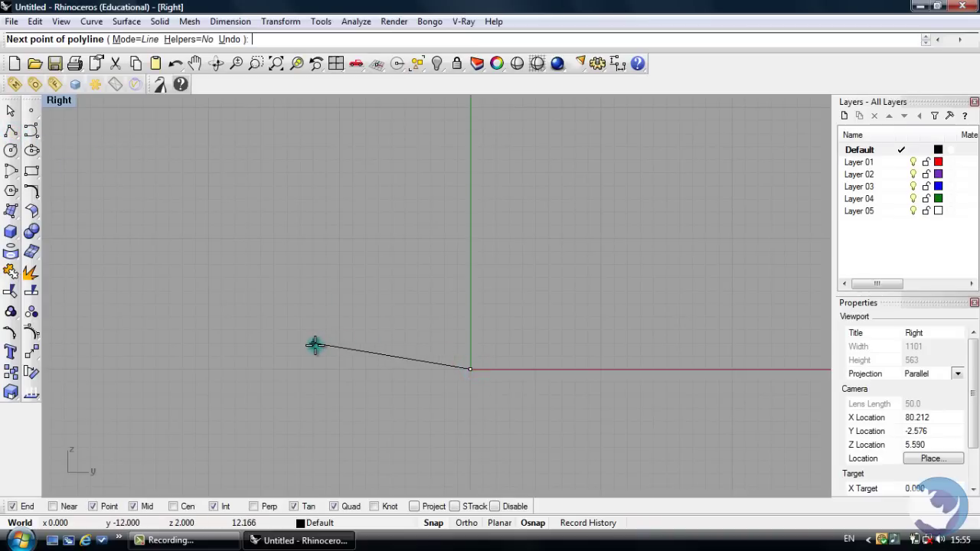
type("33")
key("Return")
right_click_drag(225, 354, 387, 370)
left_click(386, 370)
type("3")
key("Return")
left_click(393, 345)
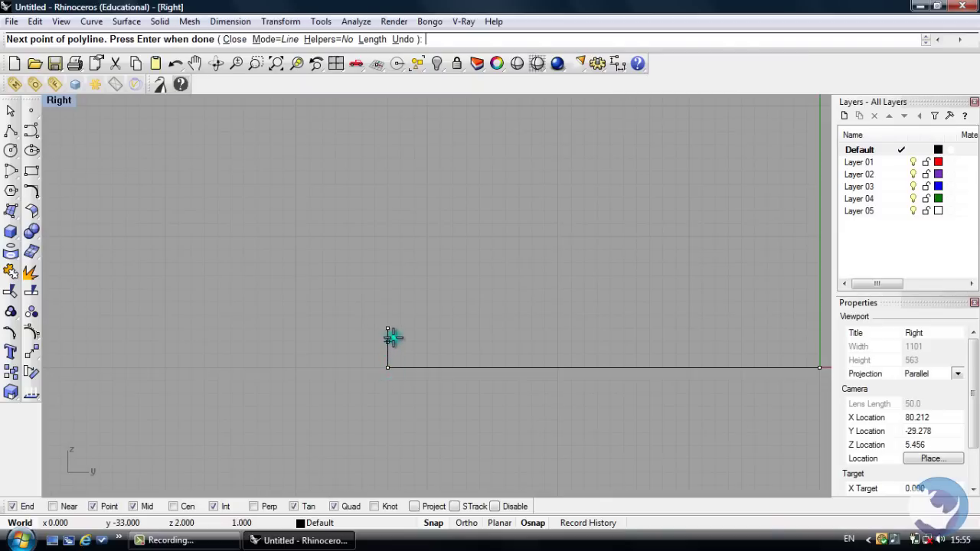
left_click(400, 328)
left_click(375, 275)
Continue the polyline up the 146-unit side and through the slanted shoulder step corners
type("146")
key("Return")
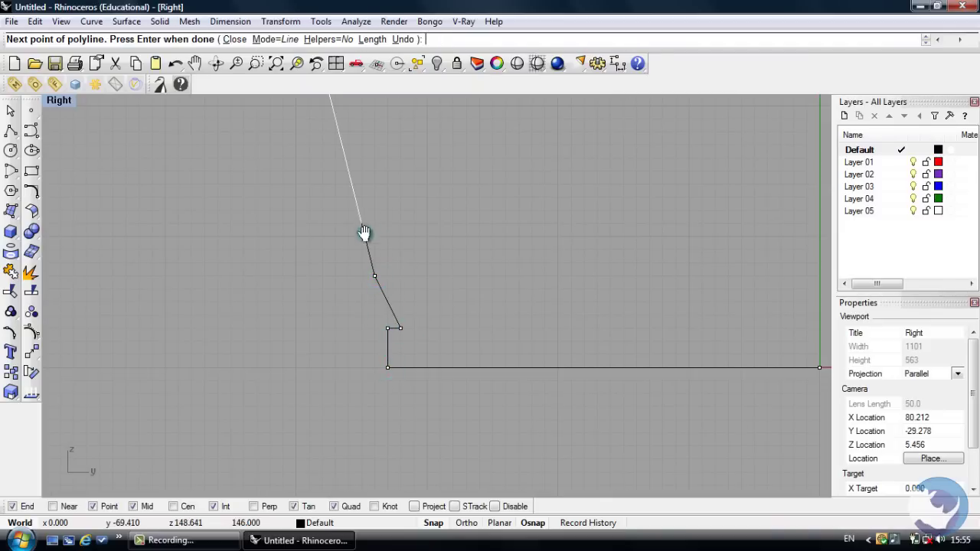
scroll(344, 350, "down", 10)
left_click(351, 287)
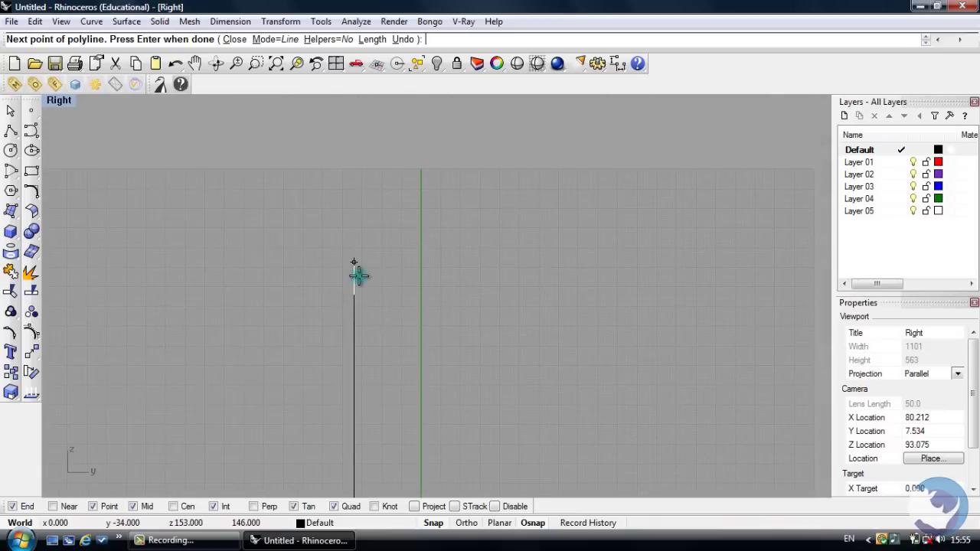
scroll(359, 264, "up", 10)
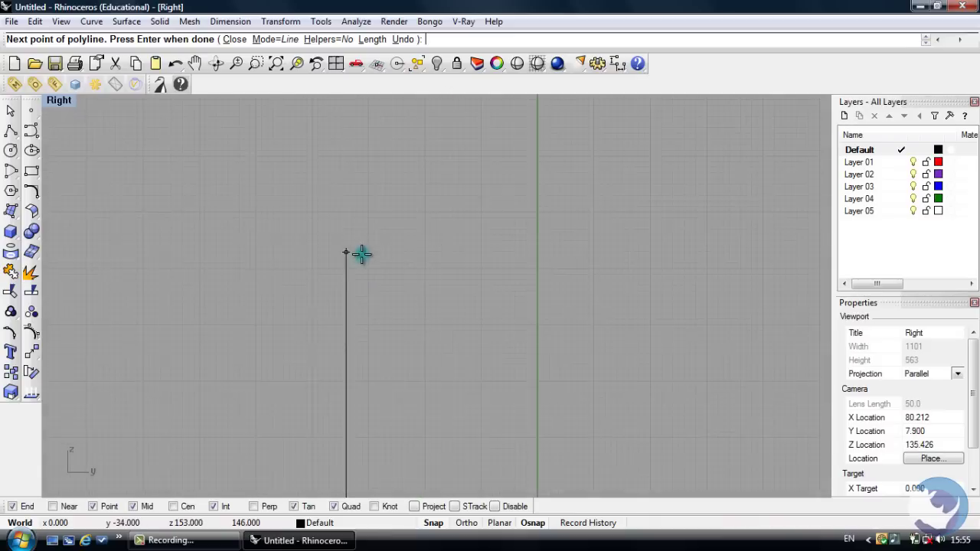
left_click(352, 188)
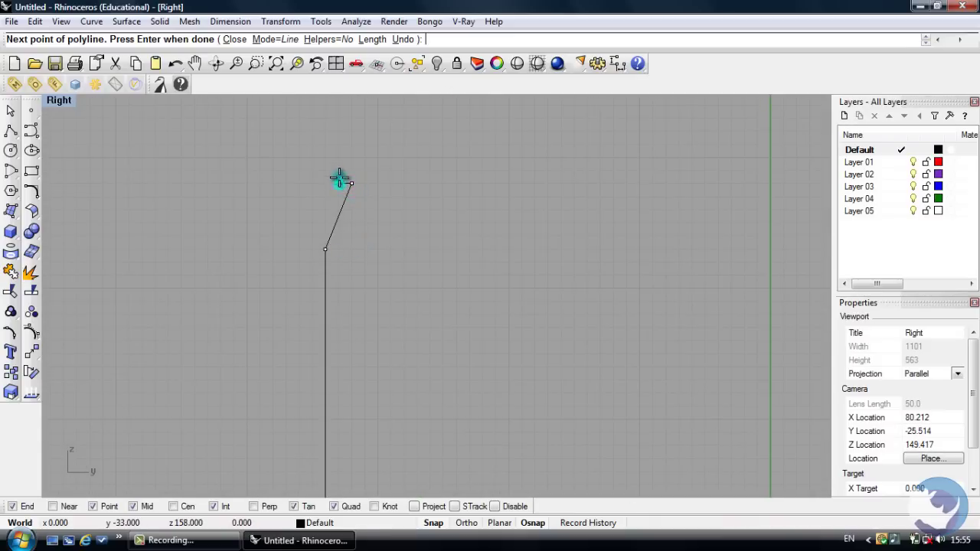
left_click(337, 145)
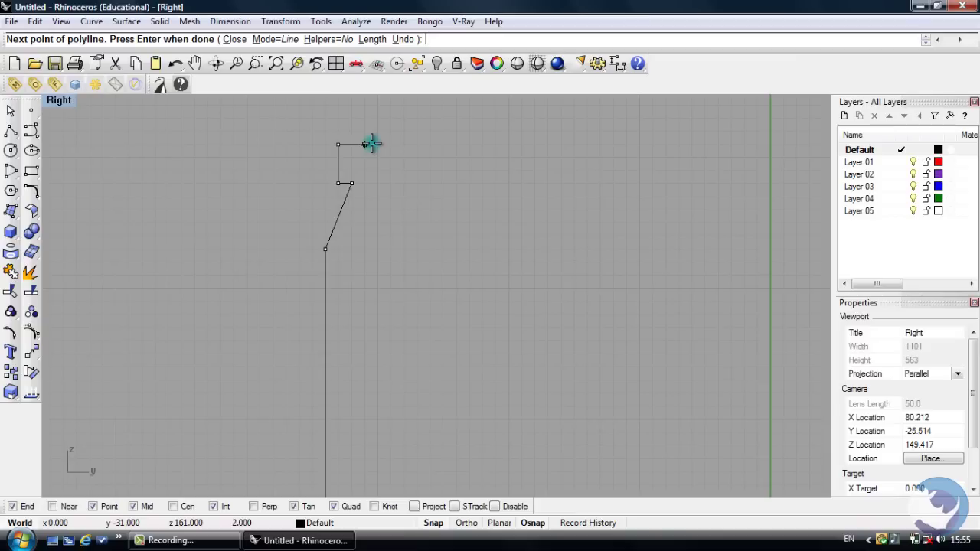
left_click(365, 144)
type("1")
left_click(390, 166)
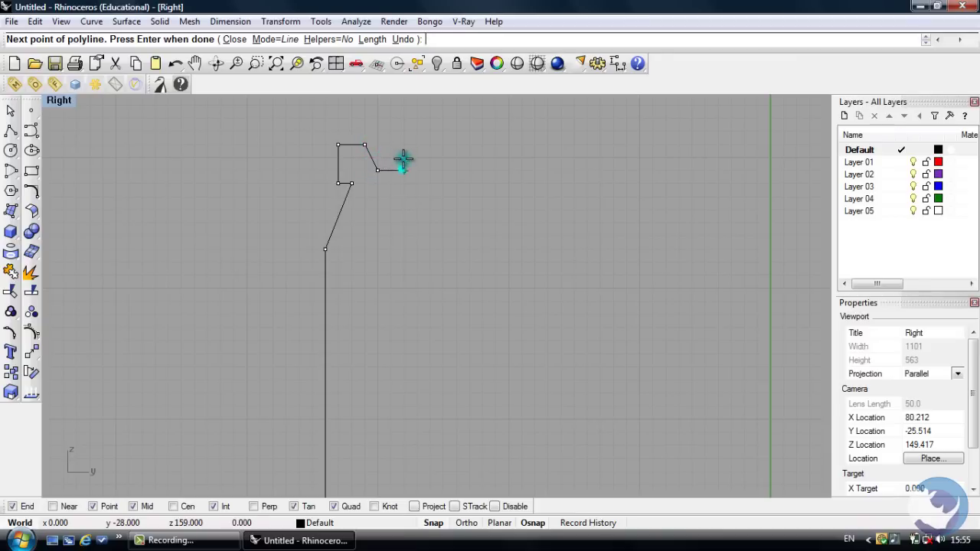
left_click(403, 161)
right_click_drag(403, 161, 350, 256)
Add two 13-unit segments and the raised corners of the cap step
type("13")
key("Return")
right_click_drag(360, 164, 338, 202)
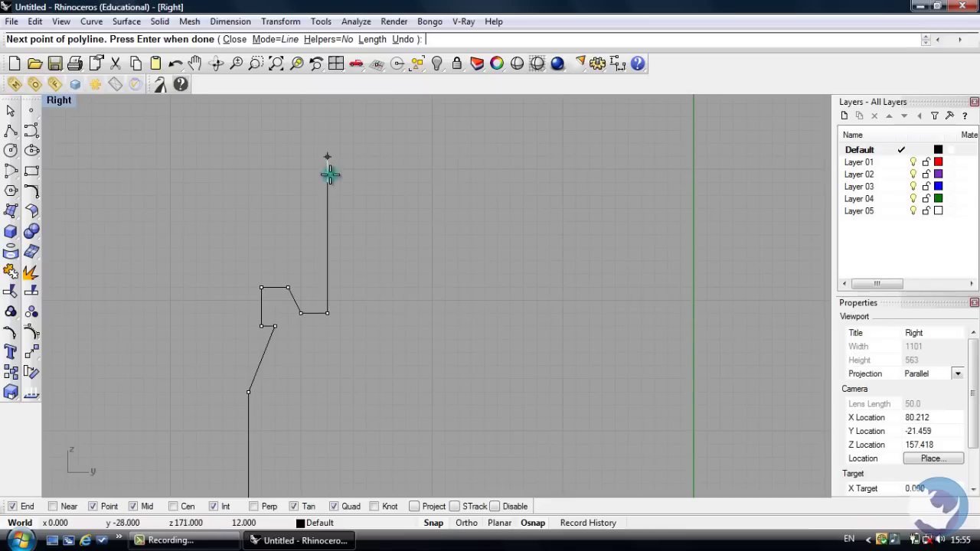
left_click(332, 169)
type("13")
key("Return")
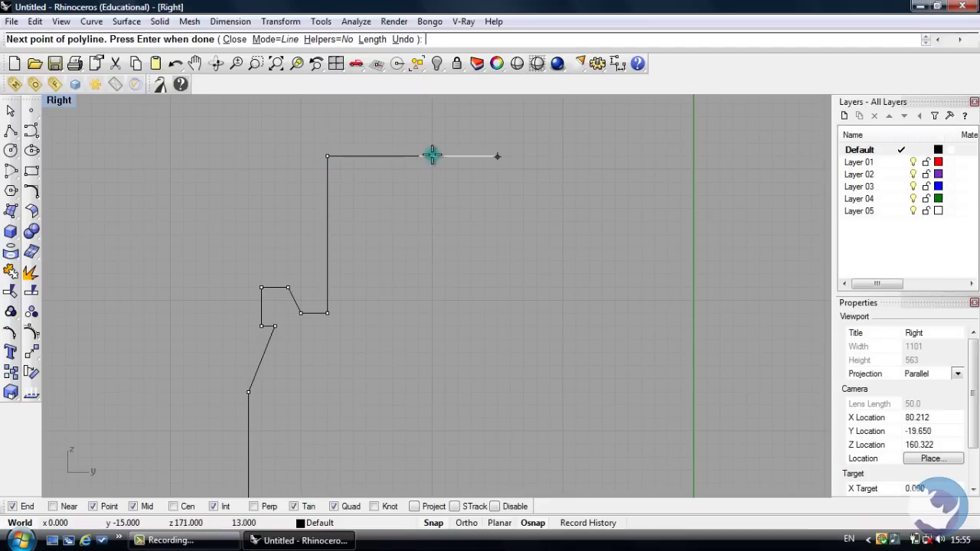
left_click(431, 154)
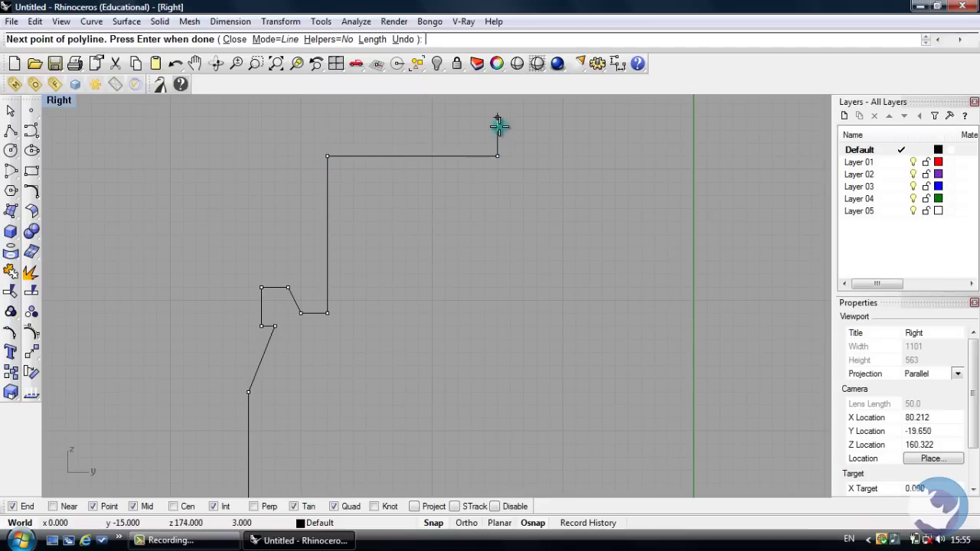
left_click(498, 116)
left_click(537, 117)
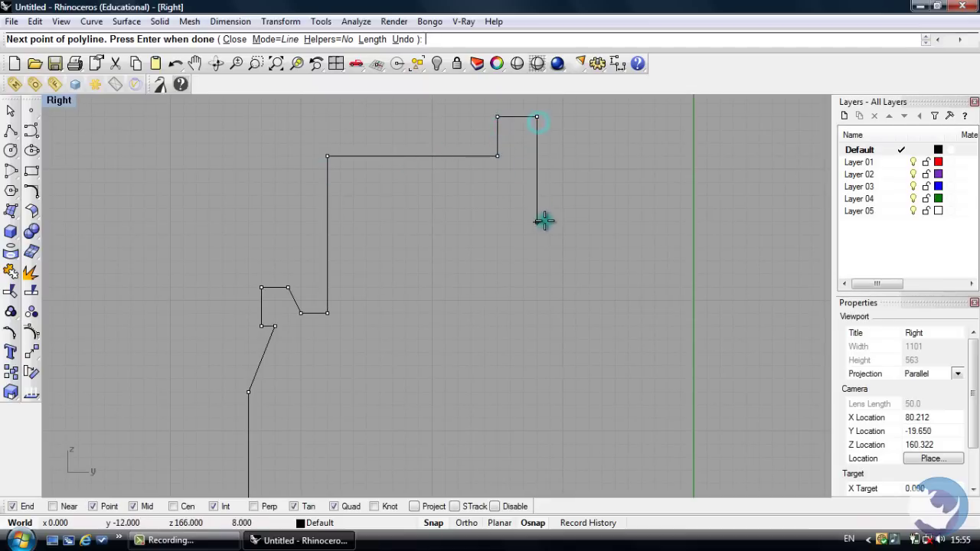
Add the 10-unit drop, the horizontal cap segment and the vertex above it
type("10")
key("Return")
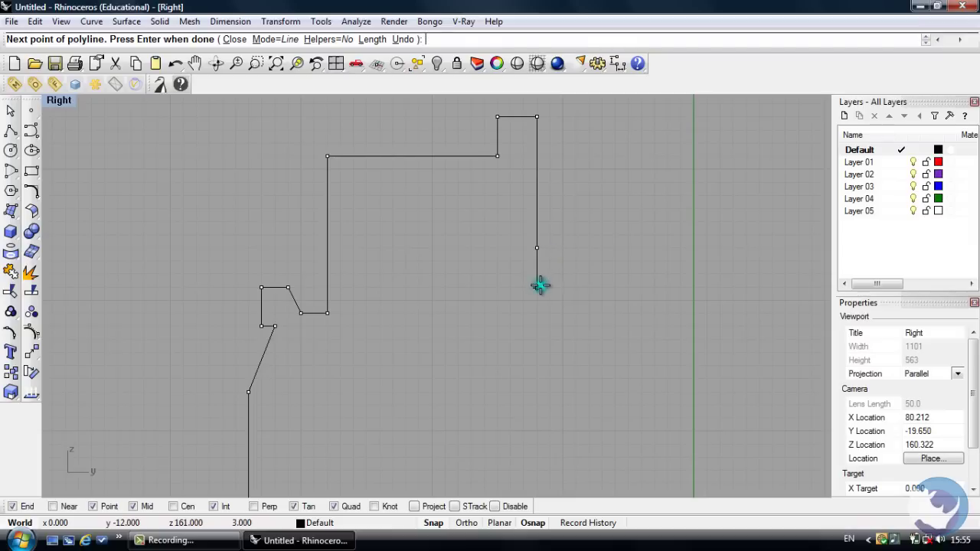
left_click(540, 286)
left_click(624, 244)
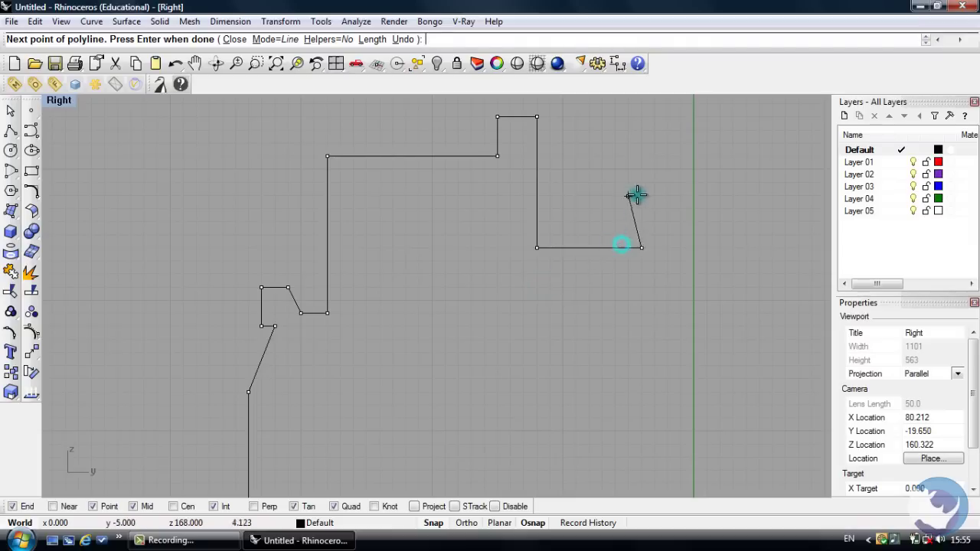
right_click_drag(637, 192, 429, 265)
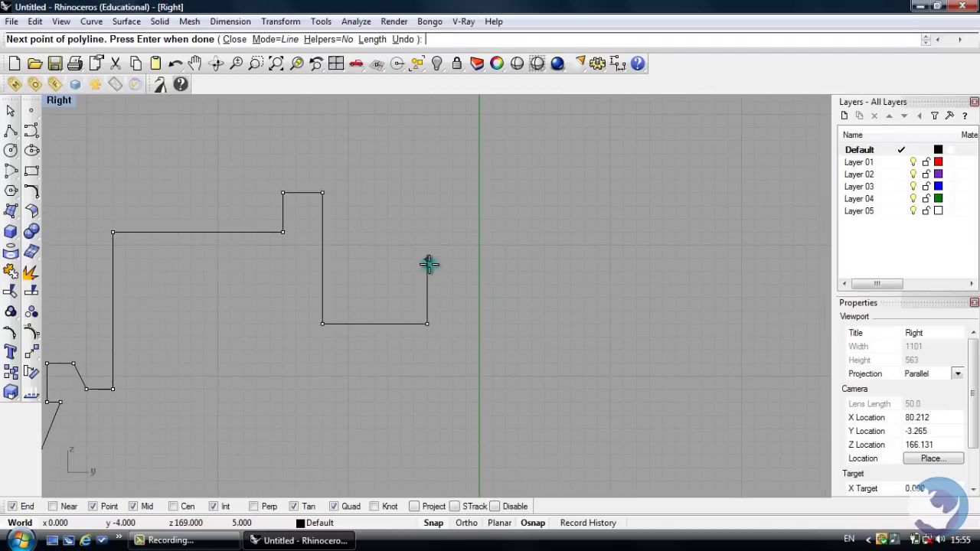
left_click(434, 207)
scroll(432, 203, "up", 5)
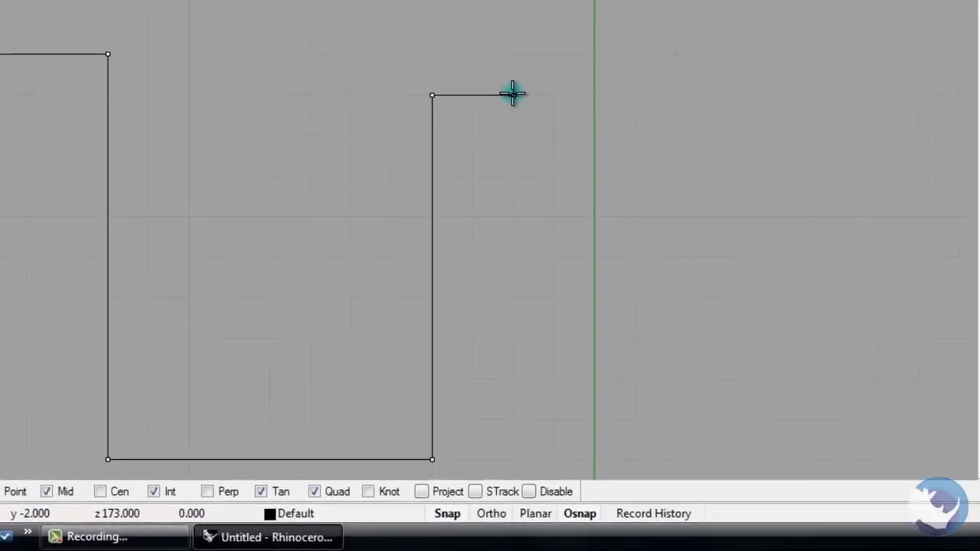
Place the last cap vertices down to the vertical centre axis and finish the polyline
left_click(483, 206)
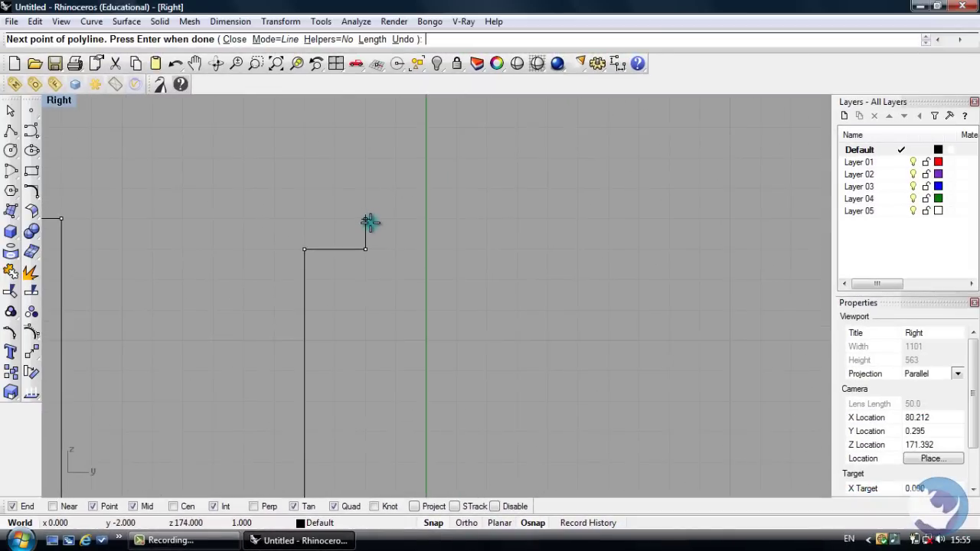
scroll(370, 222, "up", 1)
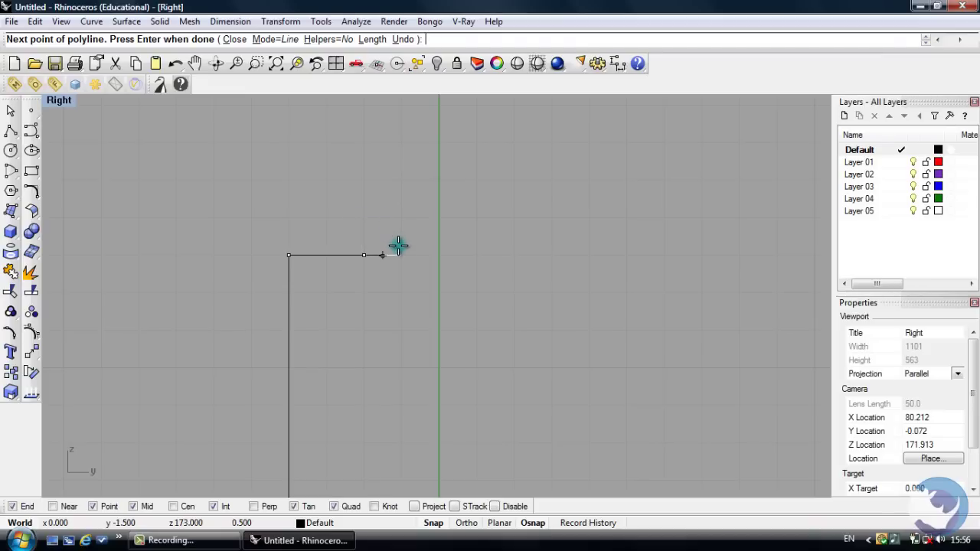
scroll(397, 243, "up", 2)
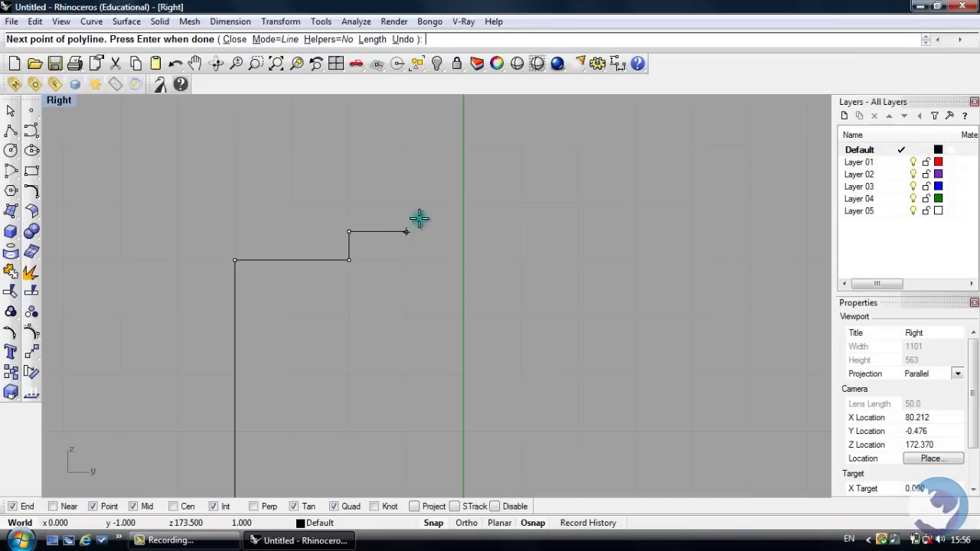
scroll(403, 345, "down", 3)
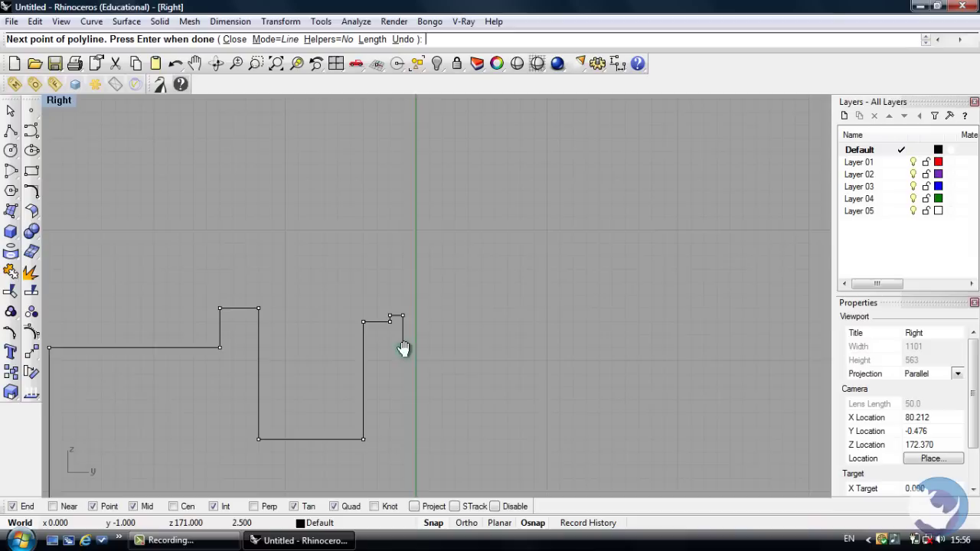
scroll(371, 342, "up", 2)
left_click(369, 357)
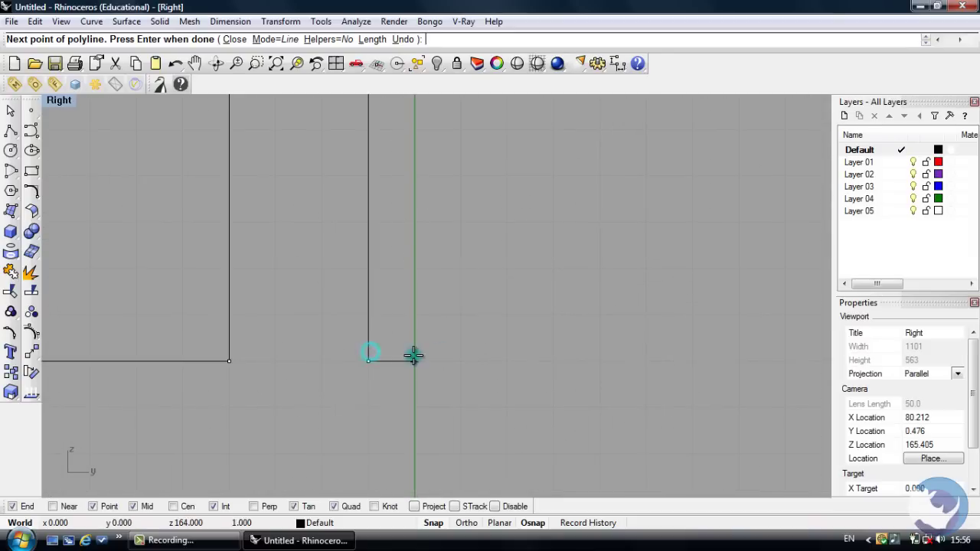
right_click(417, 357)
Draw a four-point control-point curve from the centre axis sweeping down to the profile's bottom corner
scroll(429, 366, "down", 3)
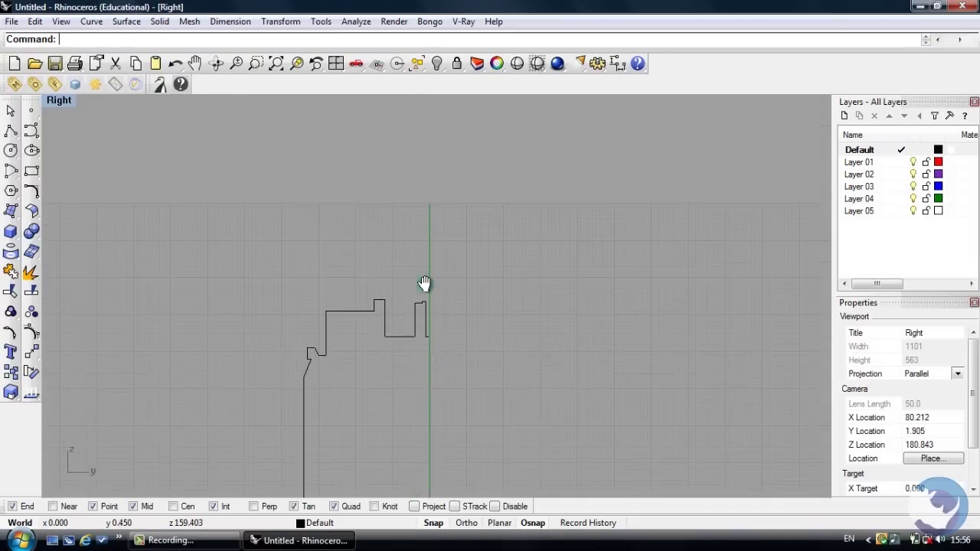
scroll(426, 291, "up", 1)
right_click_drag(422, 317, 403, 276)
scroll(395, 295, "up", 3)
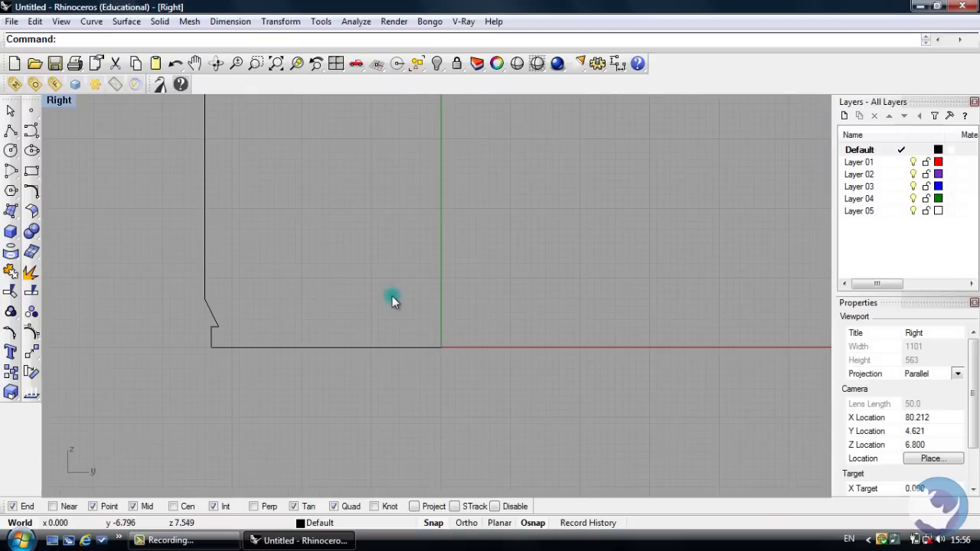
left_click(31, 133)
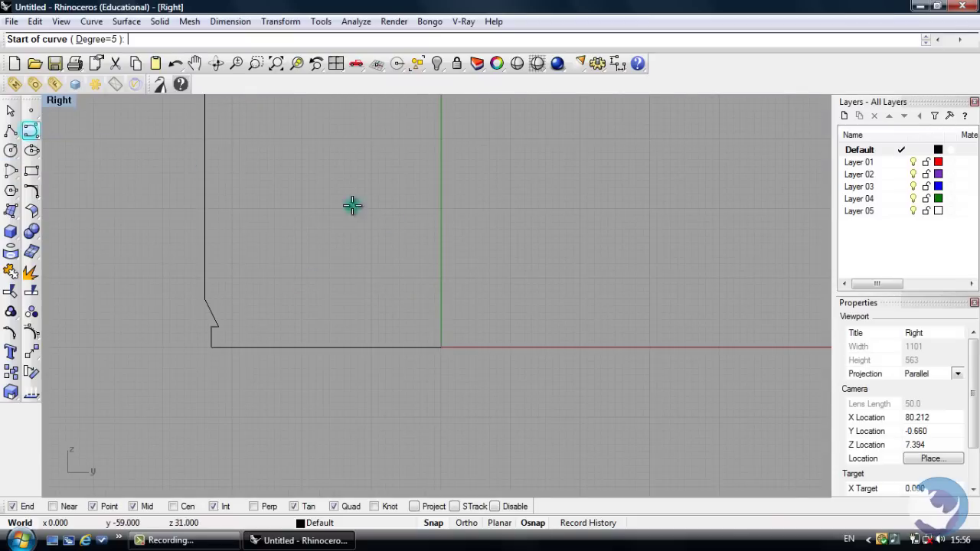
left_click(444, 281)
scroll(295, 285, "up", 1)
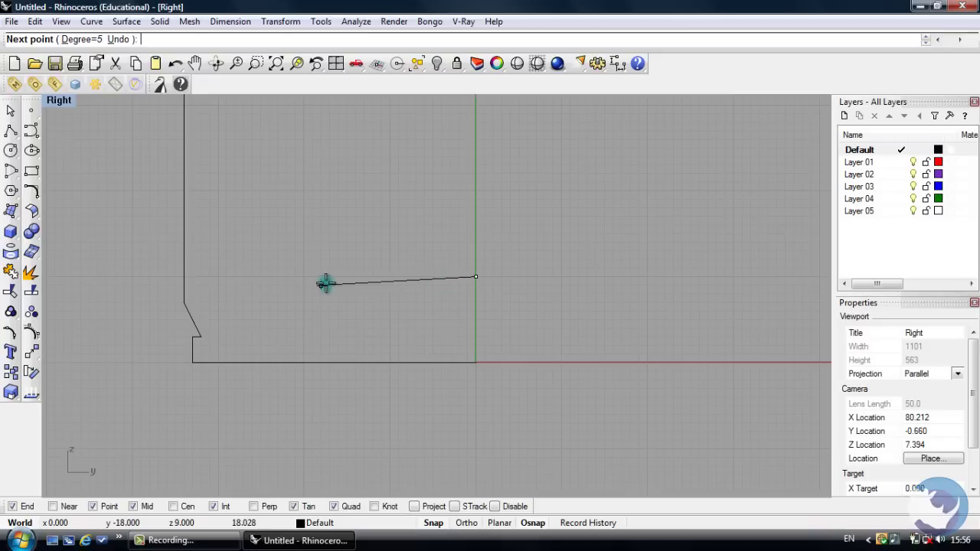
left_click(331, 277)
scroll(219, 350, "up", 4)
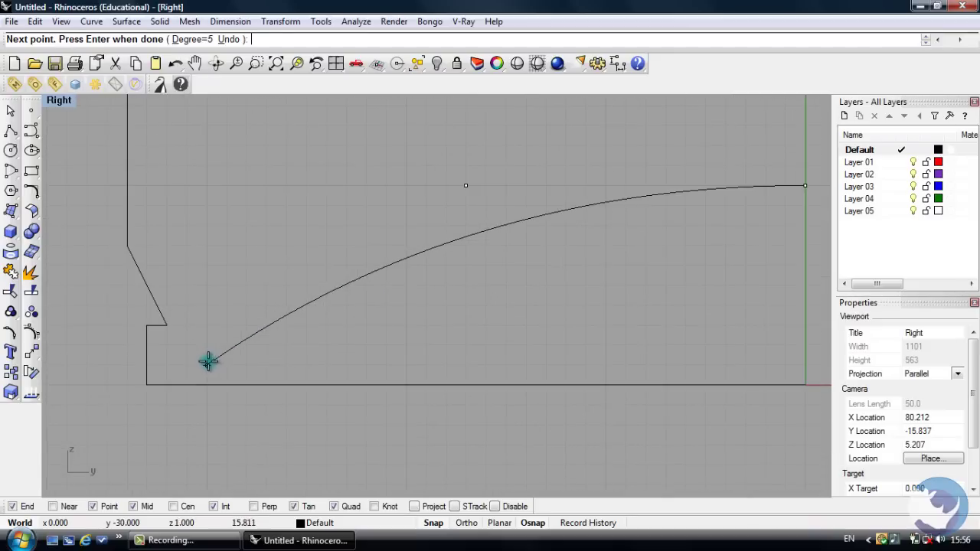
left_click(210, 350)
left_click(188, 384)
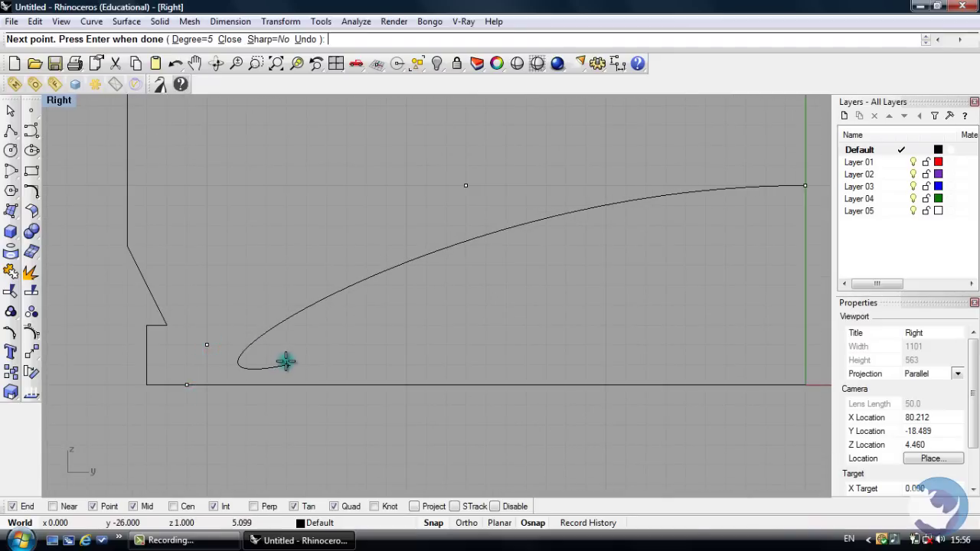
key("Return")
scroll(365, 322, "down", 4)
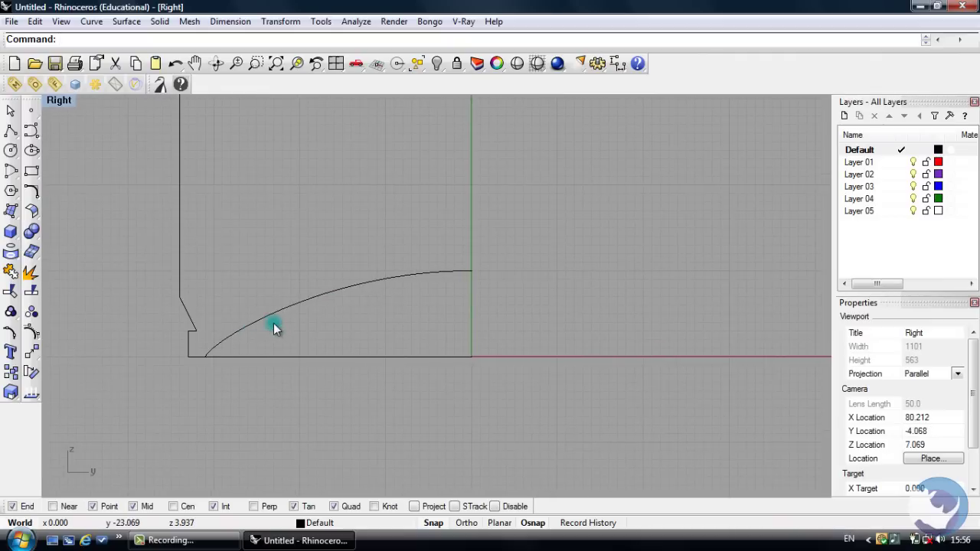
Trim away the flat bottom line beside the base arc, using the arc as cutter
left_click(225, 339)
left_click(176, 313)
left_click(180, 314)
left_click(313, 301)
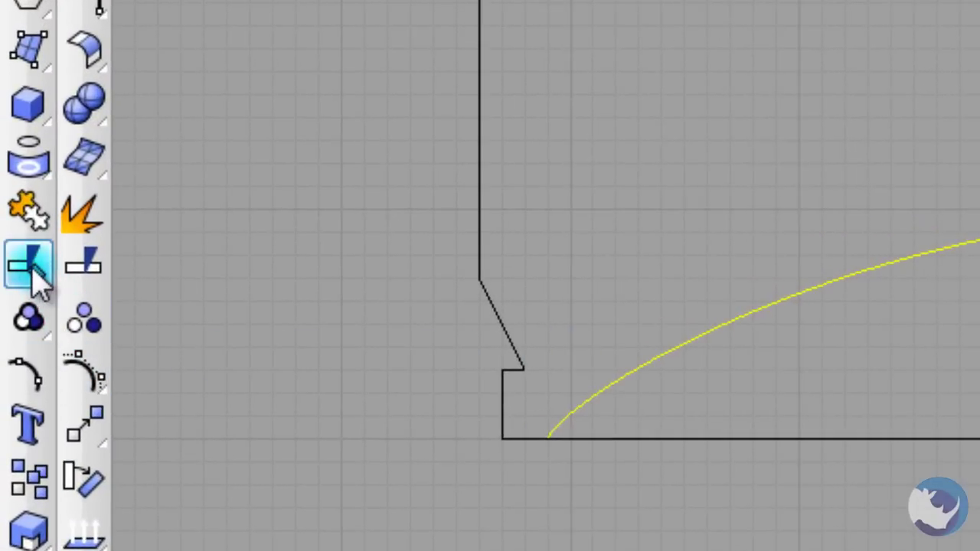
left_click(32, 269)
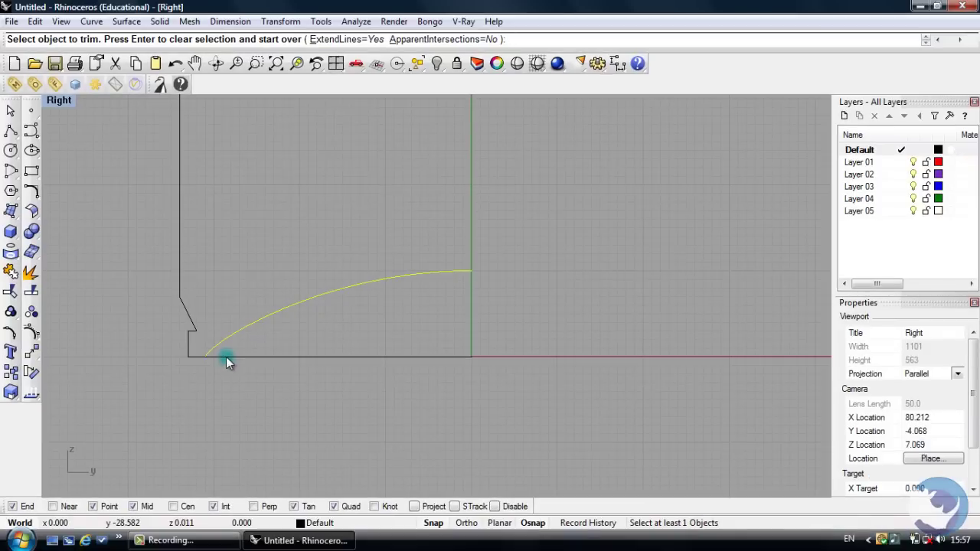
left_click(226, 357)
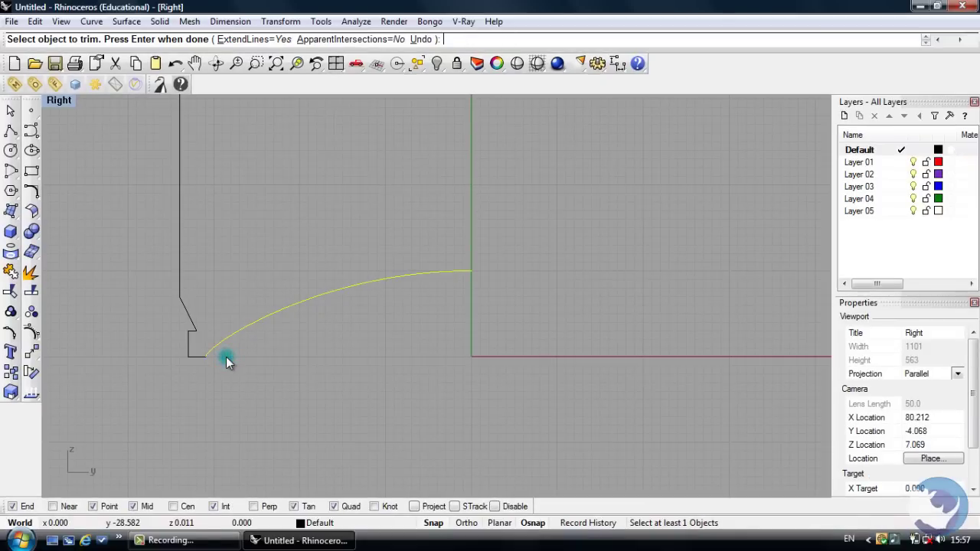
right_click(226, 357)
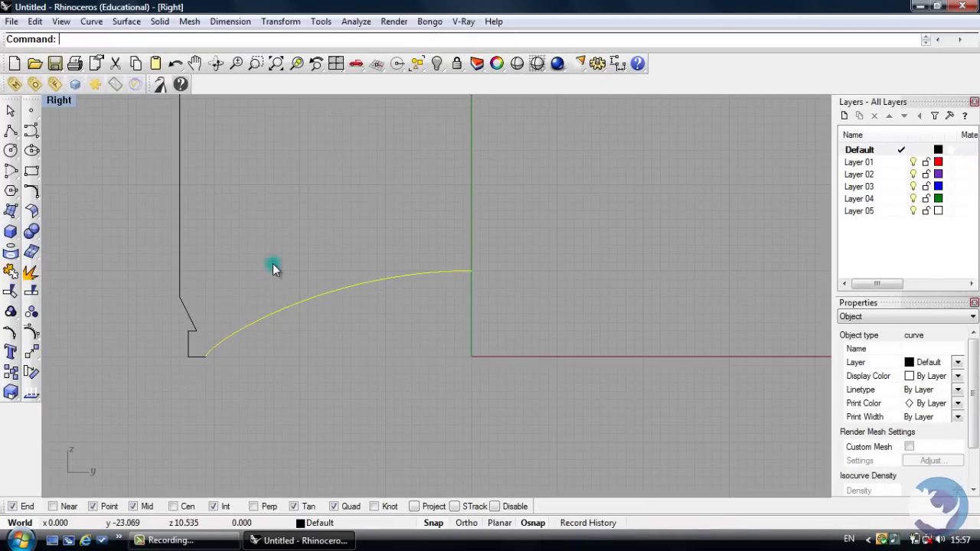
Zoom out to the whole profile and check the outline and arc selections
right_click_drag(273, 264, 233, 335)
scroll(234, 336, "down", 6)
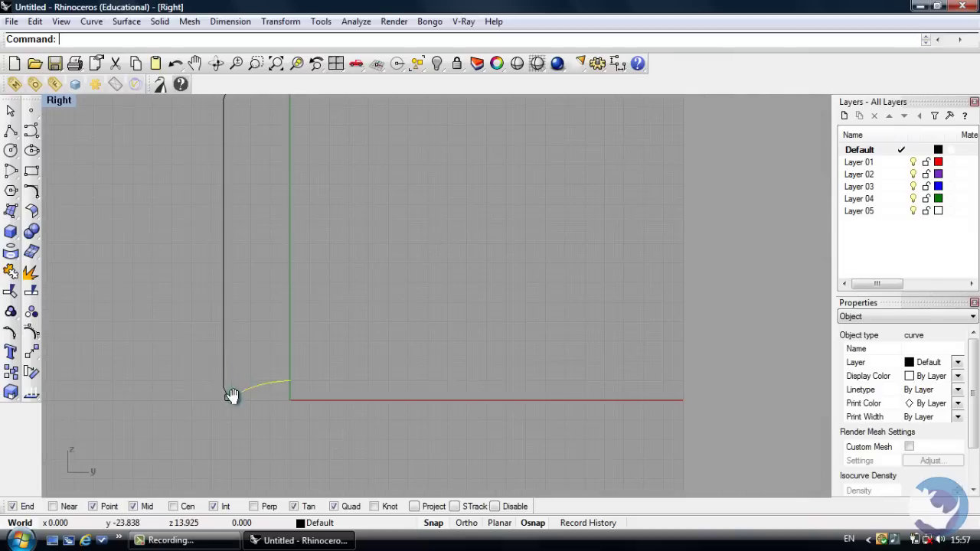
left_click(214, 400)
left_click(236, 414)
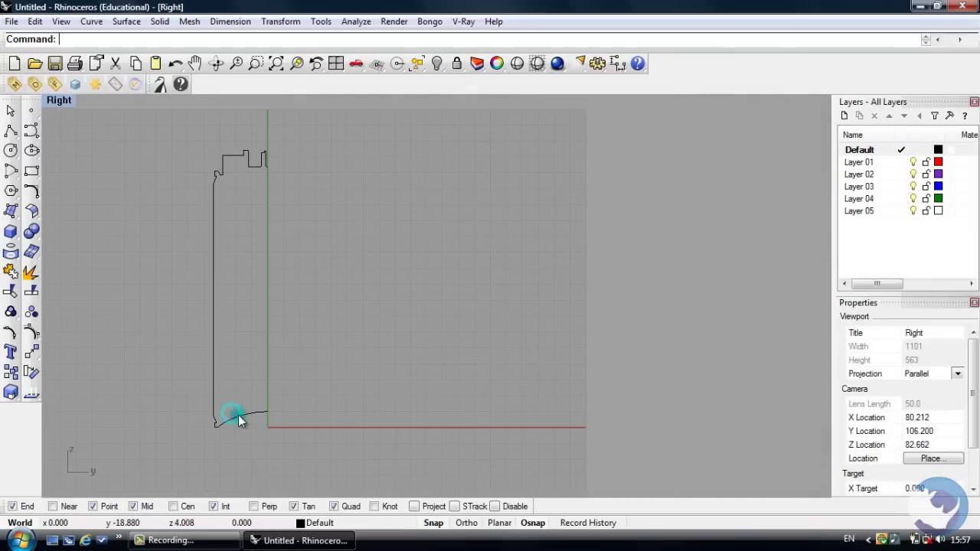
left_click(217, 406)
left_click(236, 437)
Window-select the stepped outline with the base arc, join them, and confirm a single curve
left_click_drag(219, 409, 197, 395)
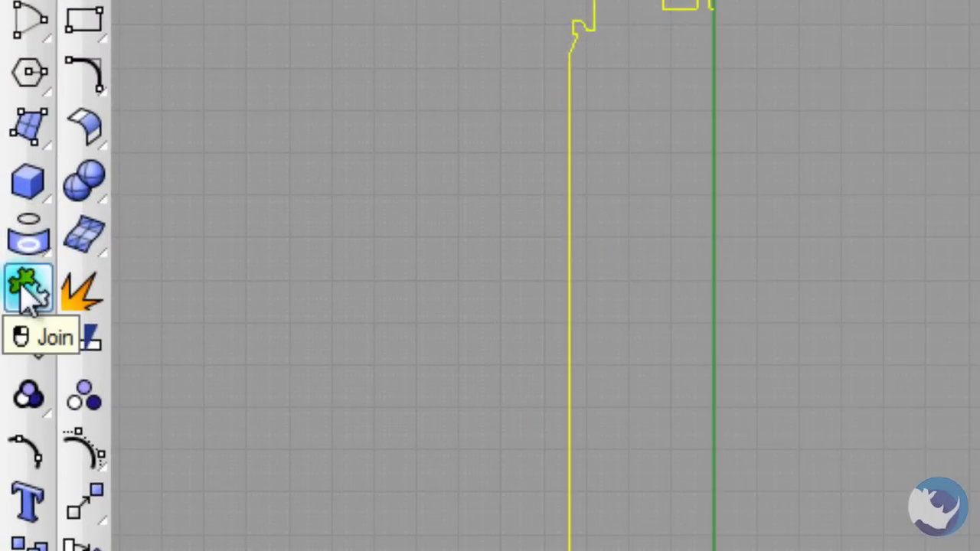
left_click(354, 534)
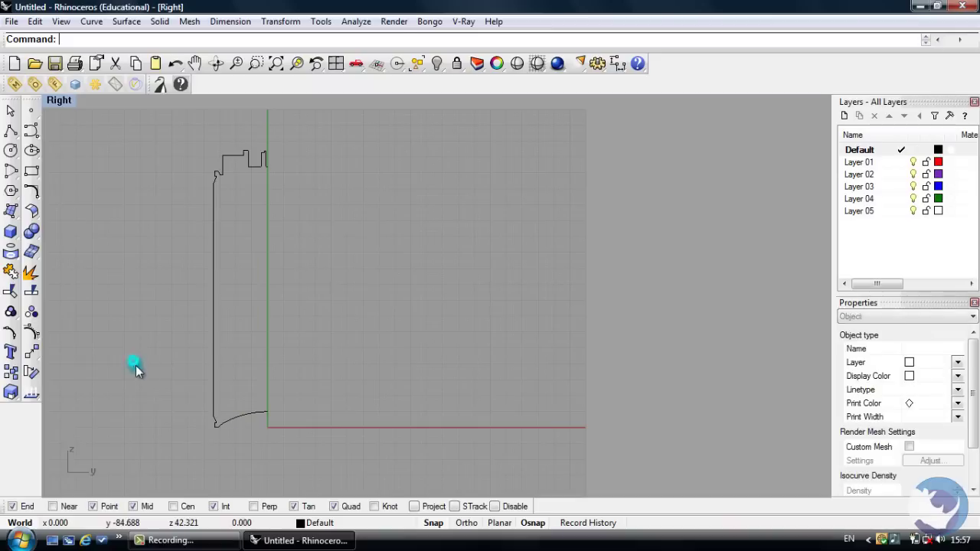
left_click(212, 372)
left_click(242, 361)
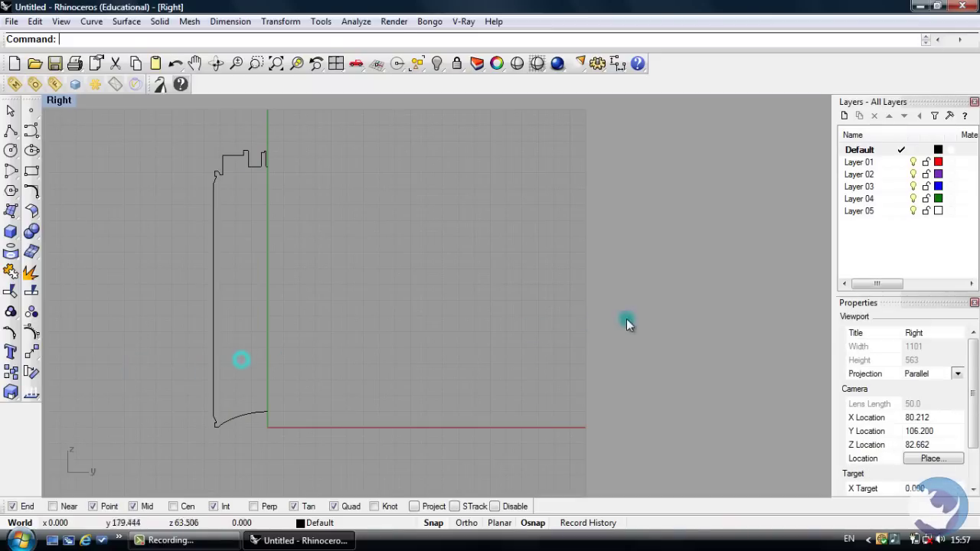
Maximize the Perspective view, orbit to look down on the profile, and select the curve
left_click(337, 69)
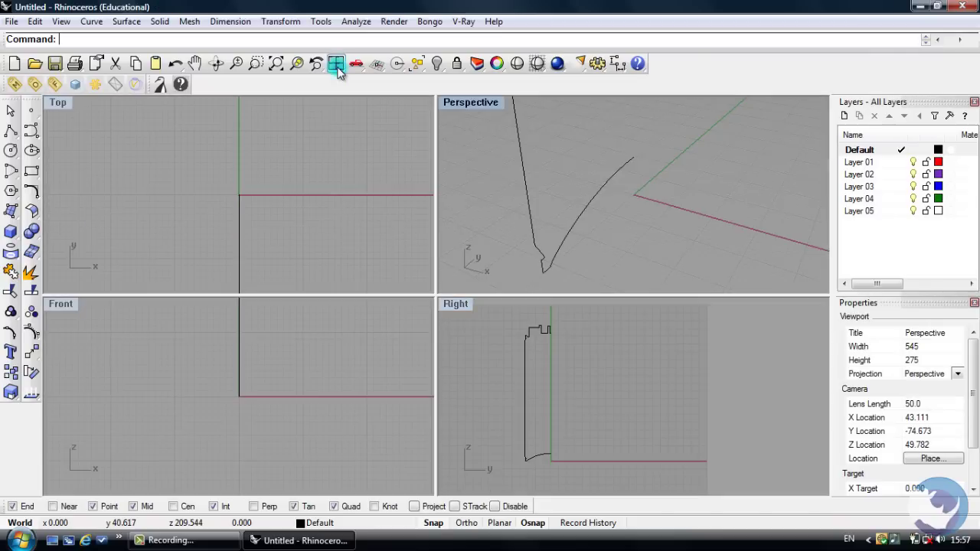
double_click(484, 104)
scroll(425, 199, "down", 8)
right_click_drag(430, 226, 365, 313, "shift")
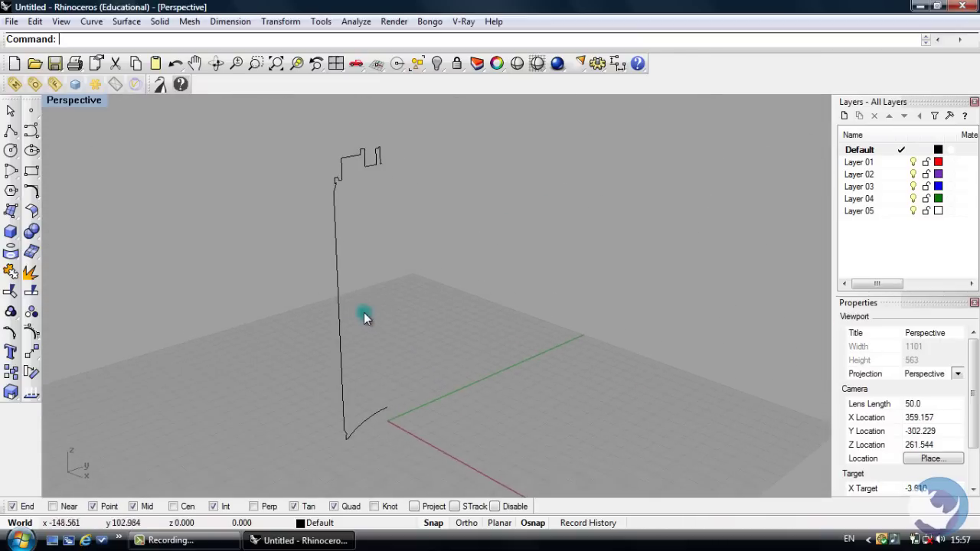
left_click(338, 281)
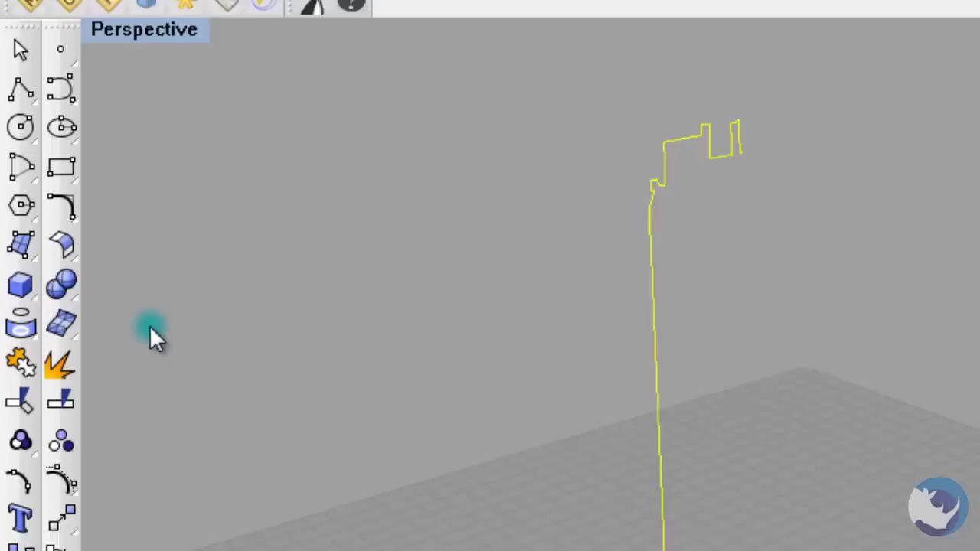
Revolve the profile a full 360 degrees around the axis from its bottom to top point
left_click(33, 254)
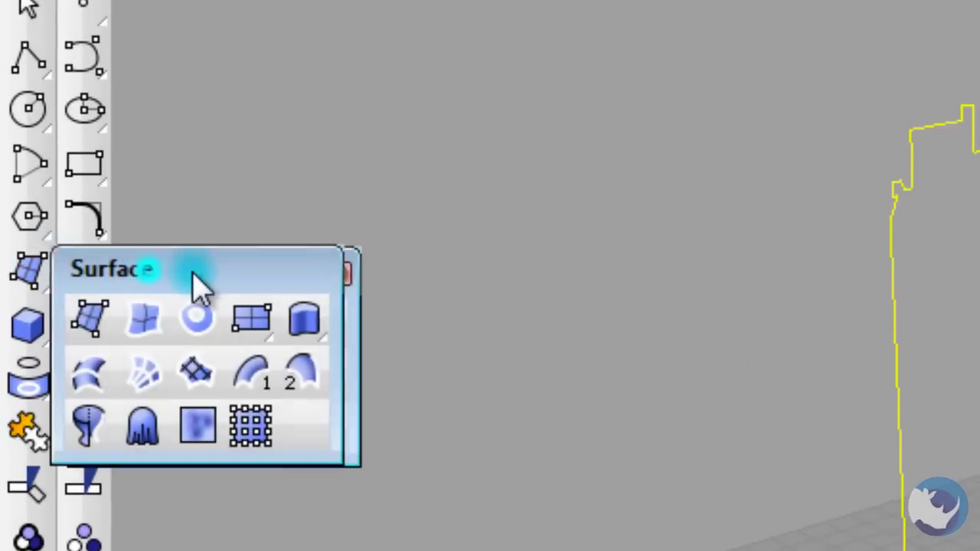
left_click_drag(193, 272, 240, 267)
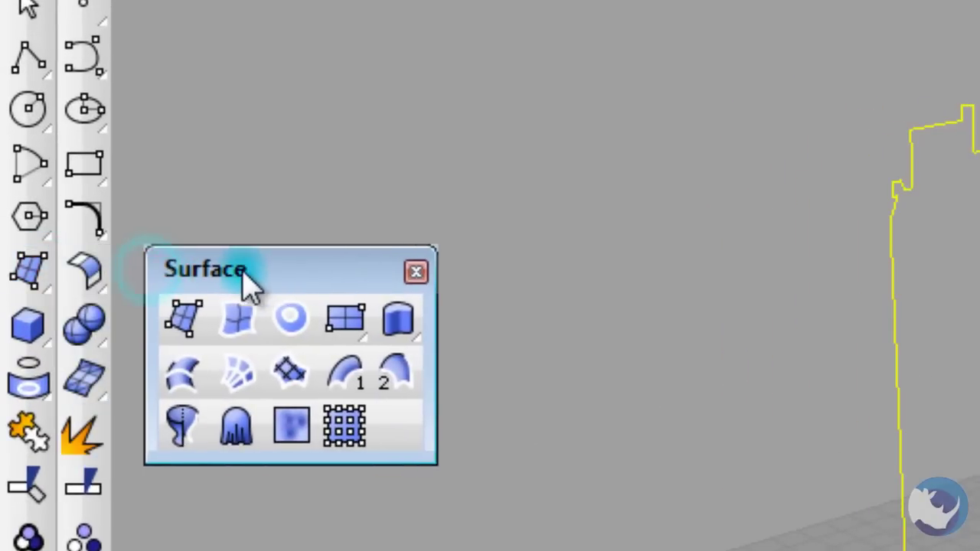
left_click(195, 431)
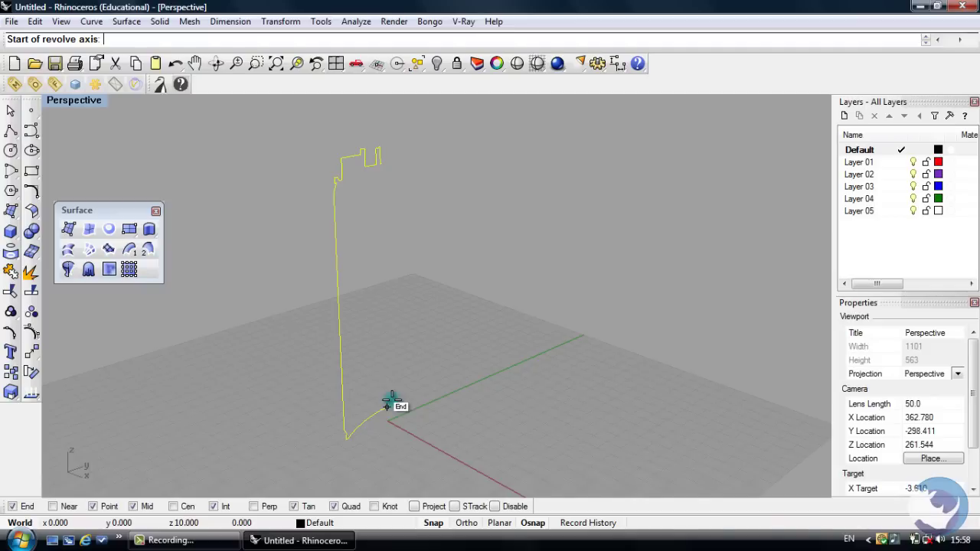
left_click(390, 403)
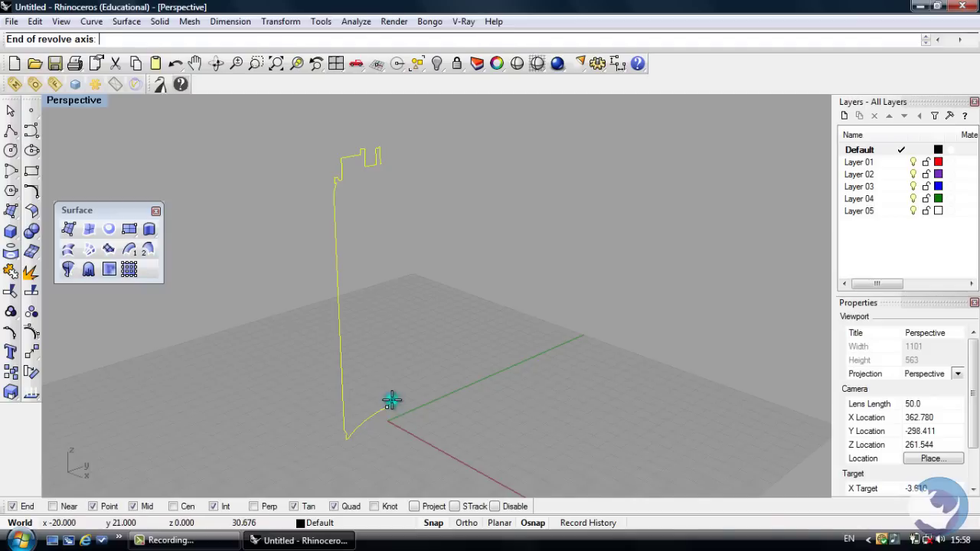
left_click(385, 162)
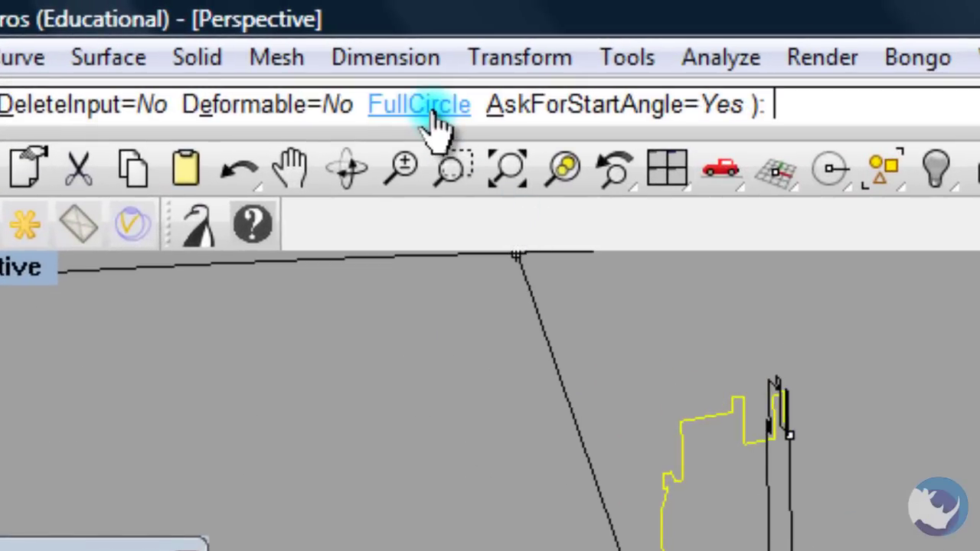
left_click(432, 113)
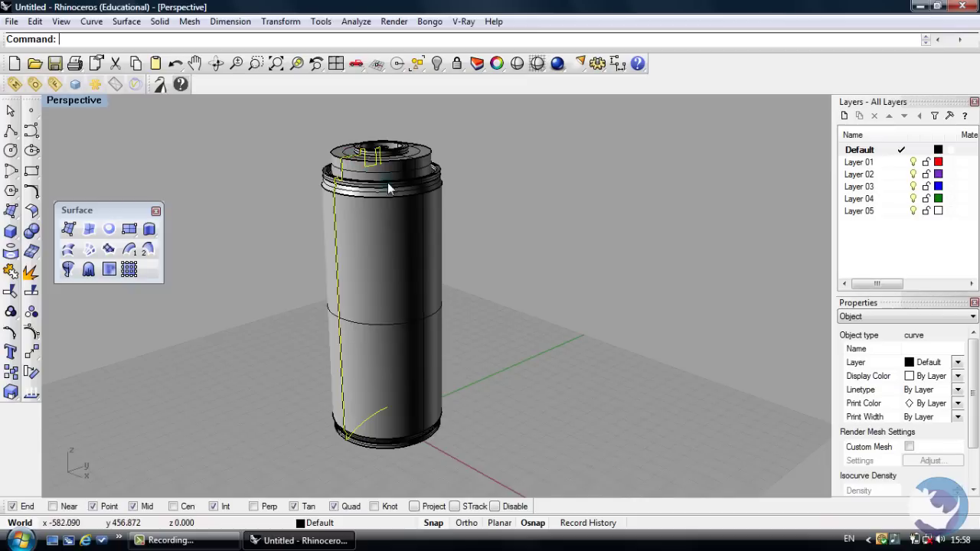
Zoom in on the can's cap, close the Surface palette, and tear off the Solid Tools palette
left_click(470, 213)
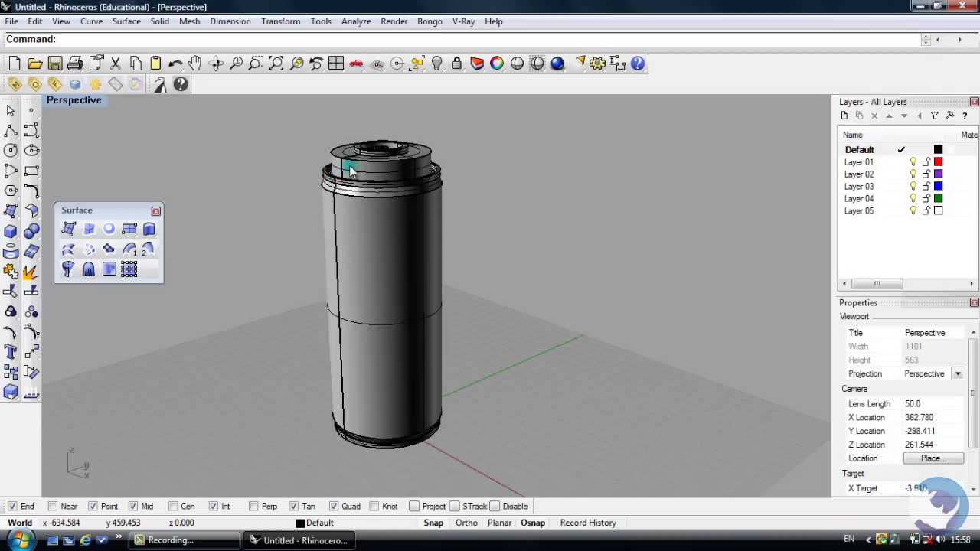
scroll(350, 170, "up", 6)
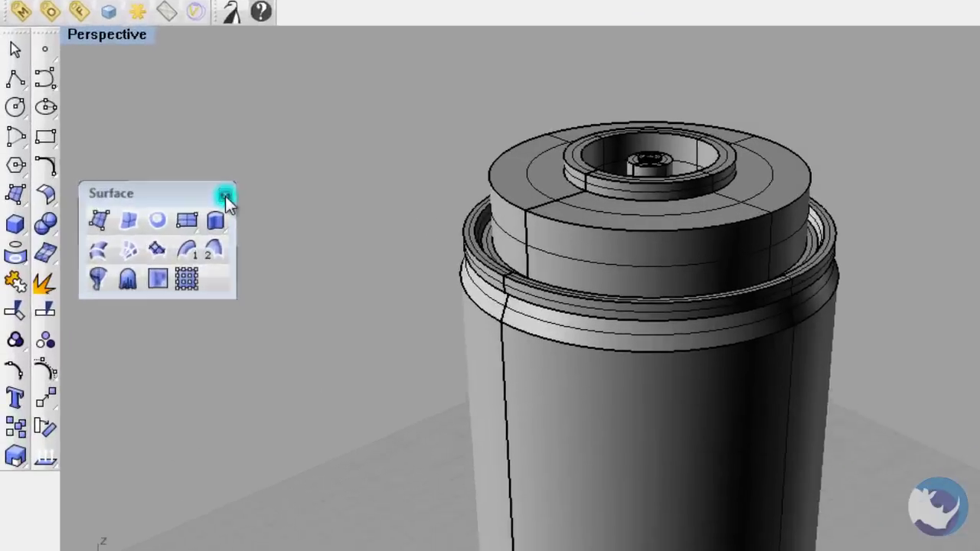
left_click(156, 210)
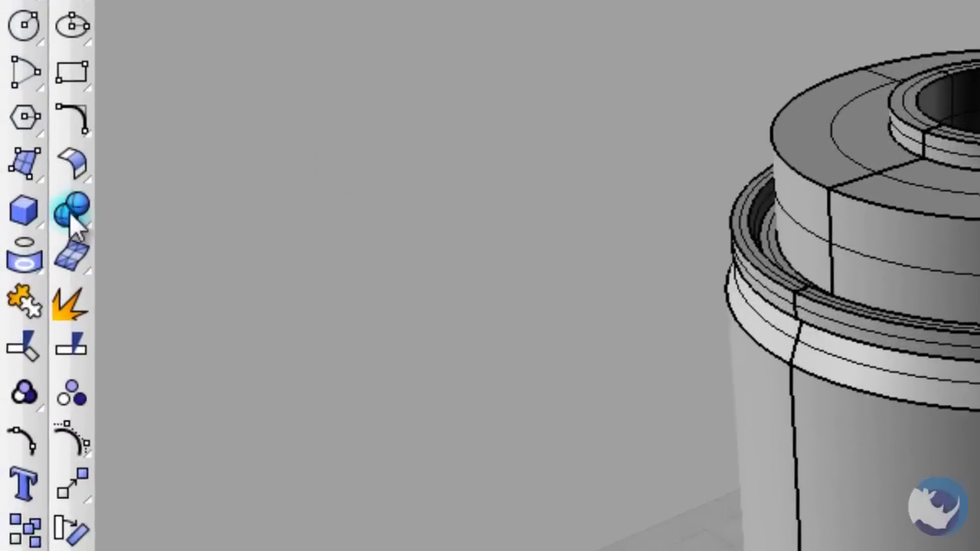
left_click(83, 203)
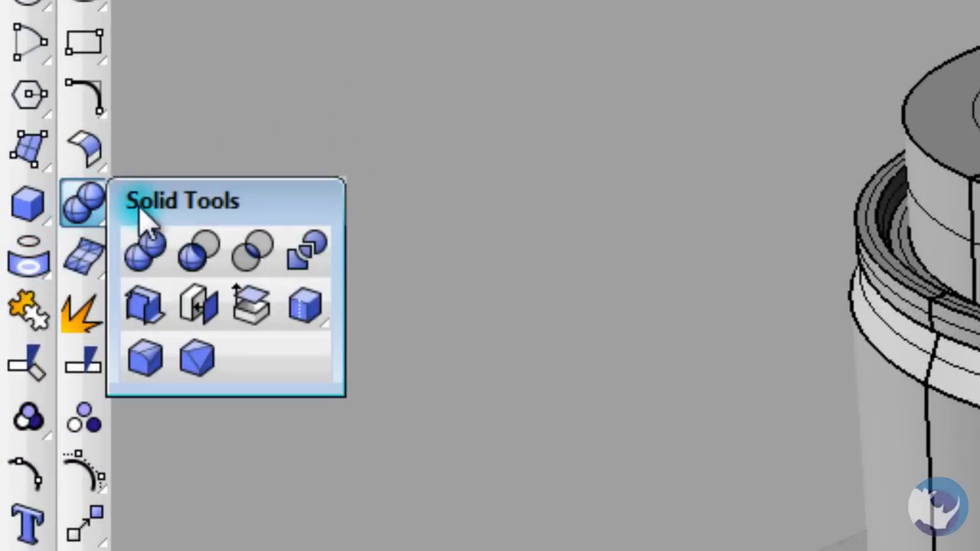
left_click_drag(154, 201, 213, 216)
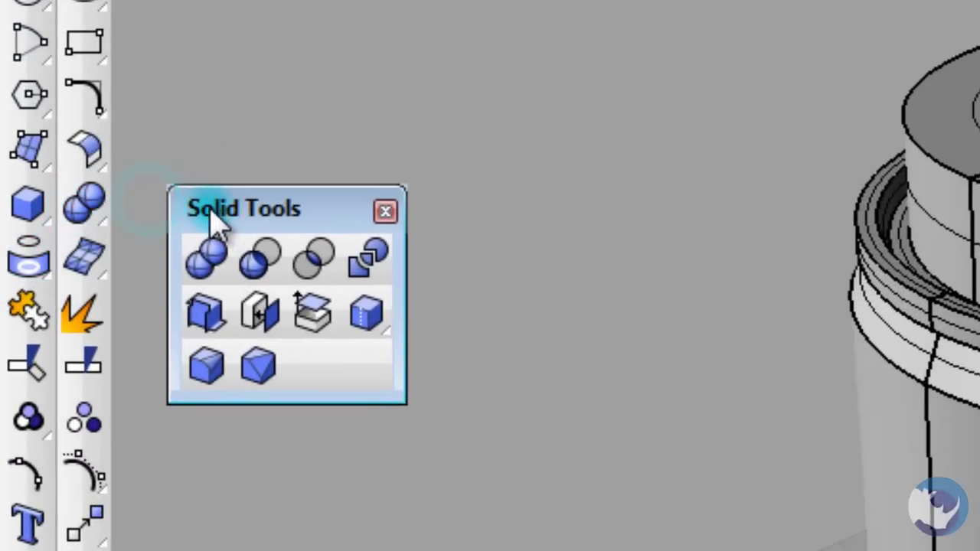
Fillet the cap's top outer edge with a radius of 10
left_click(207, 368)
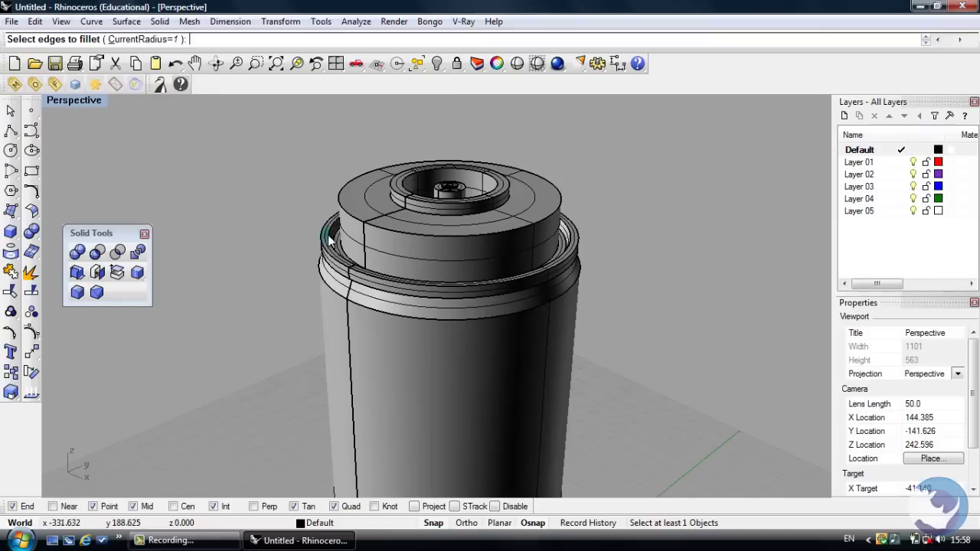
scroll(341, 219, "up", 5)
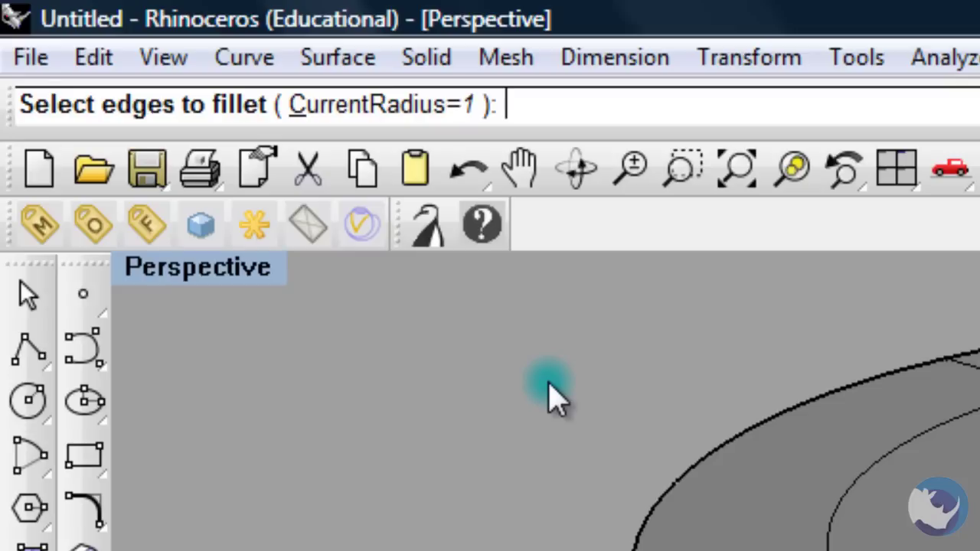
type("0")
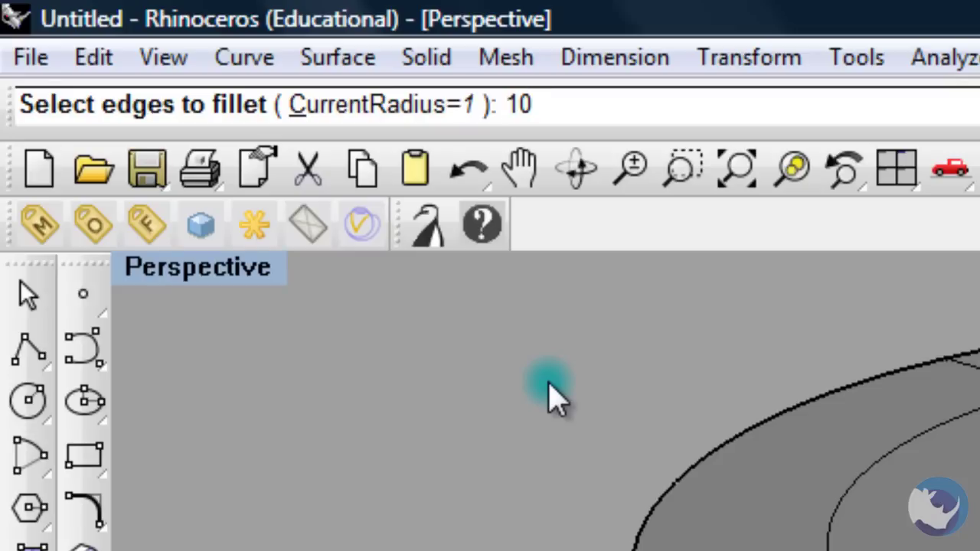
key("Return")
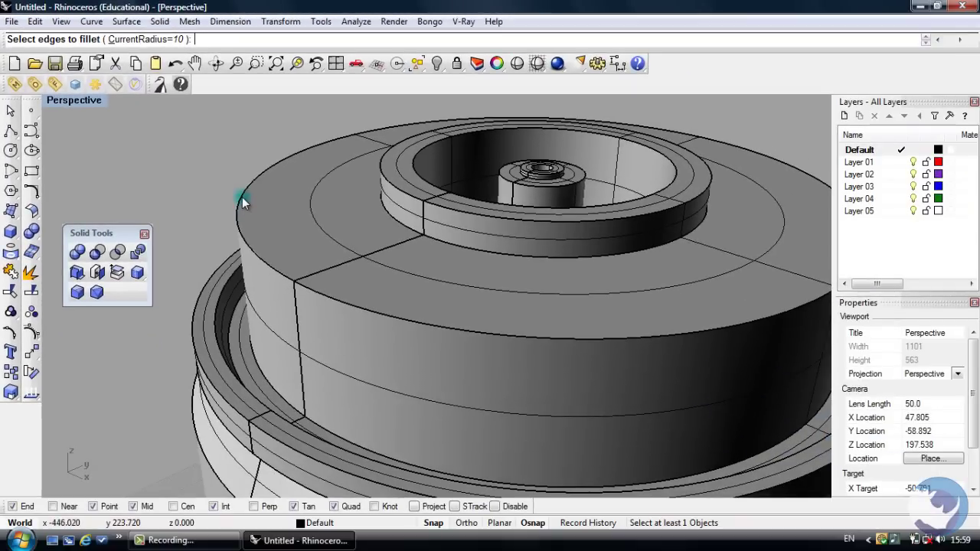
left_click(242, 198)
key("Return")
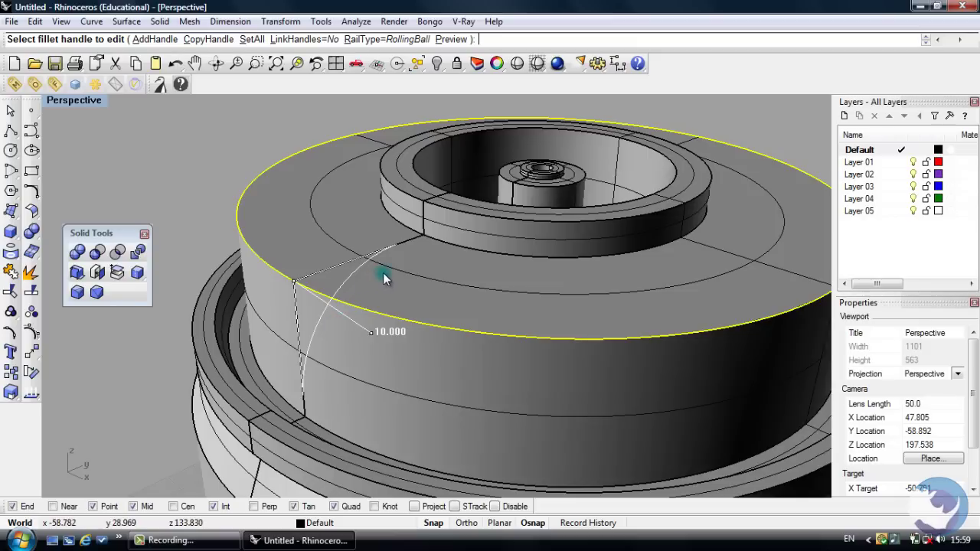
key("Return")
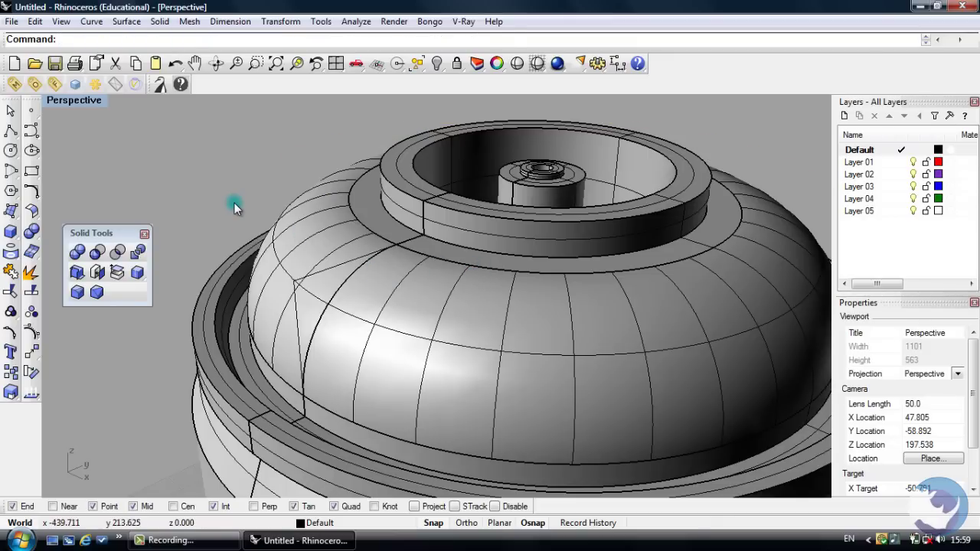
Start a FilletEdge at radius 0.9 and pick the three shoulder ring edges
key("Return")
type(".9")
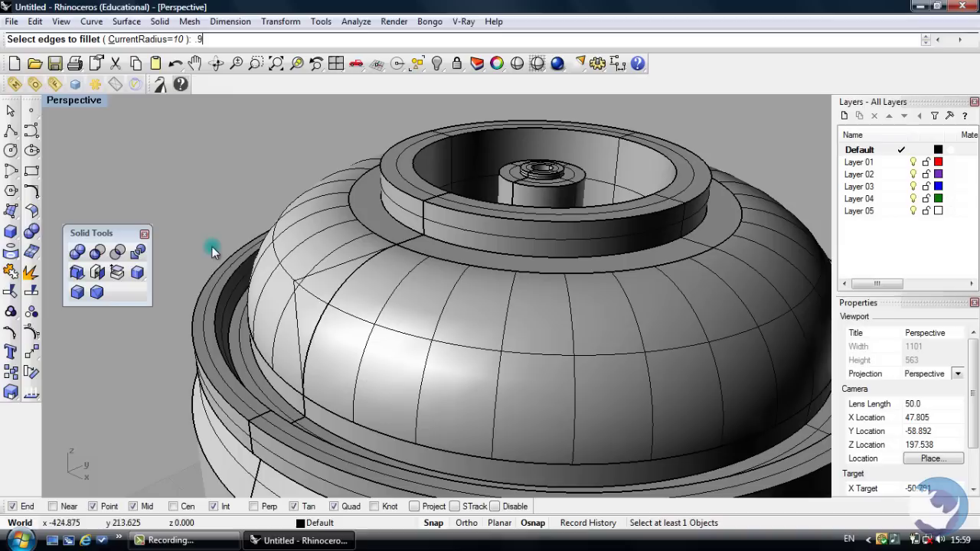
key("Return")
left_click(217, 314)
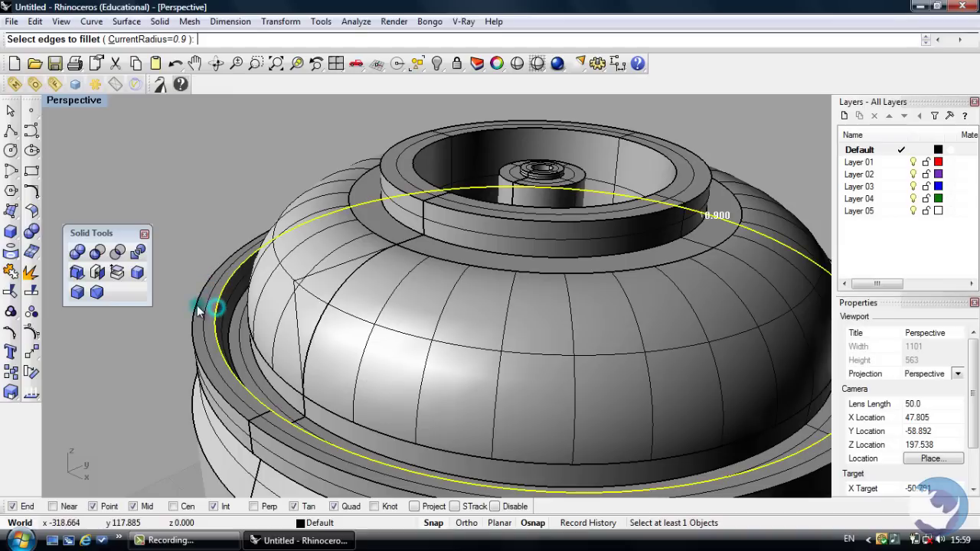
left_click(219, 422)
left_click(222, 430)
scroll(300, 263, "down", 6)
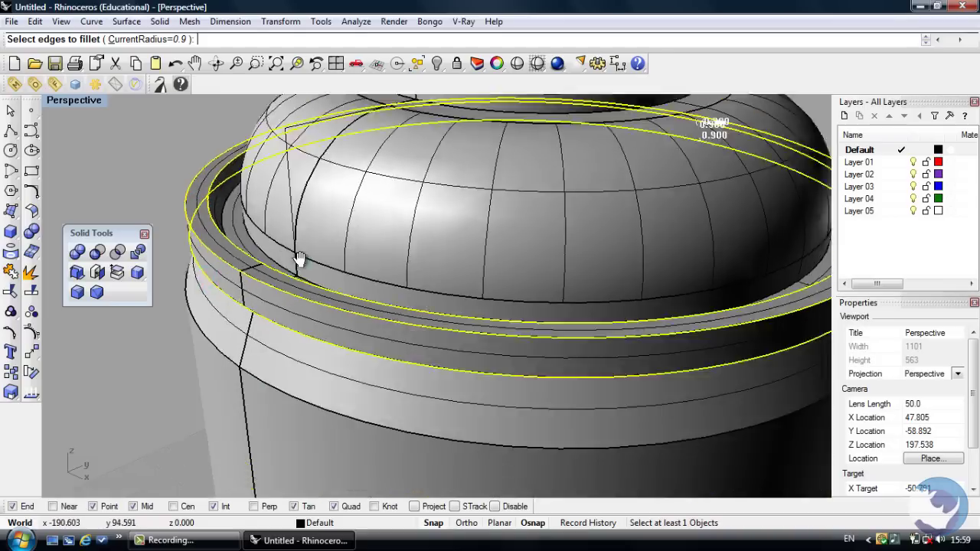
scroll(311, 340, "up", 3)
Add the base ring's top and lower edges and apply the 0.9 fillet
right_click_drag(311, 340, 298, 385)
scroll(344, 292, "up", 3)
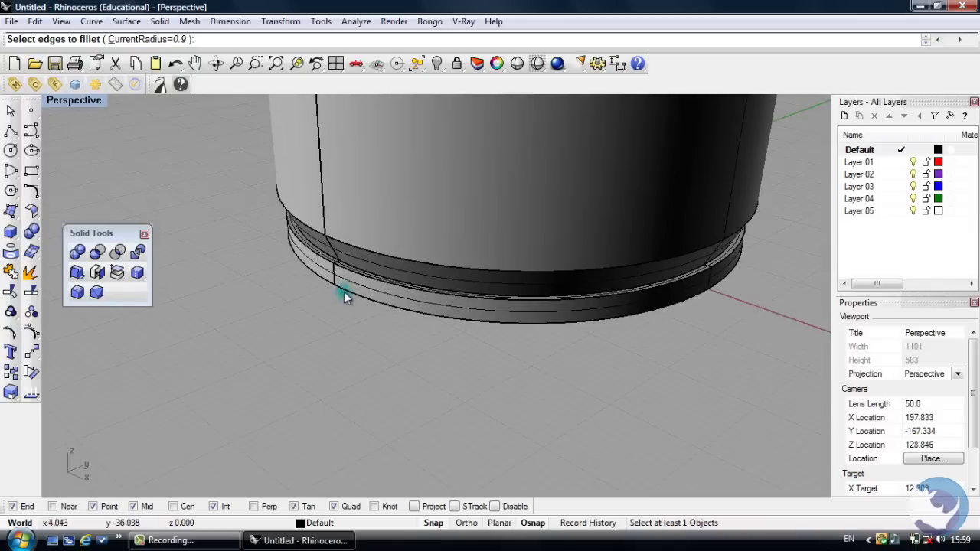
scroll(349, 274, "up", 3)
left_click(349, 269)
left_click(350, 304)
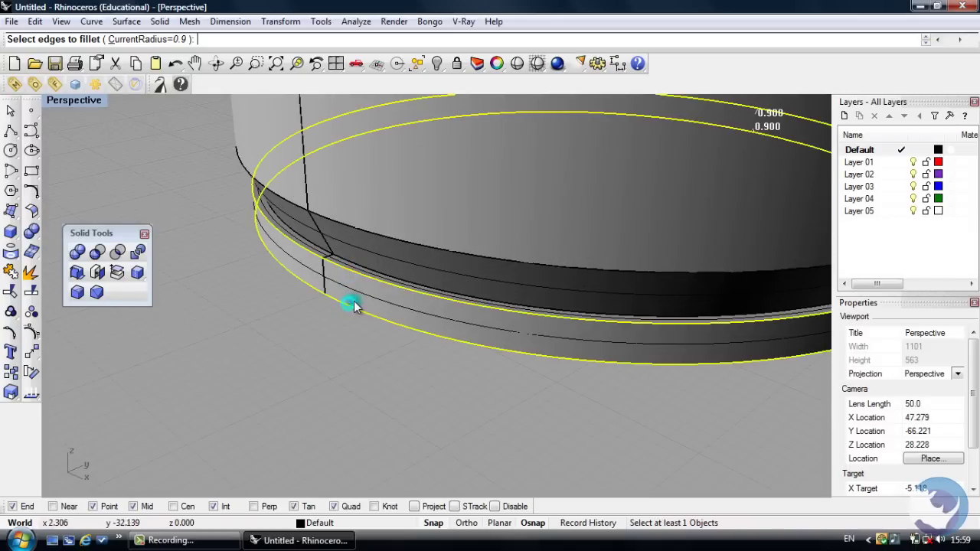
right_click_drag(355, 305, 433, 341, "shift")
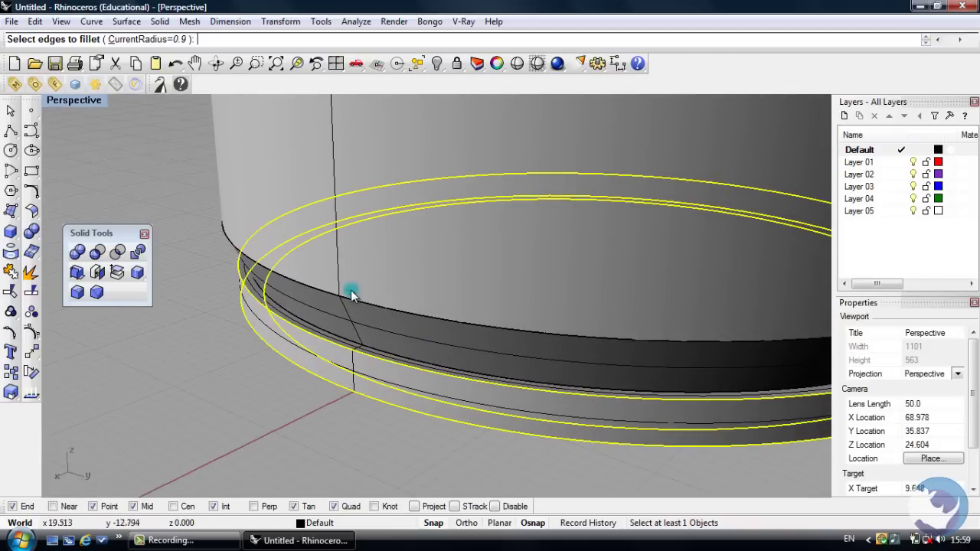
right_click(242, 238)
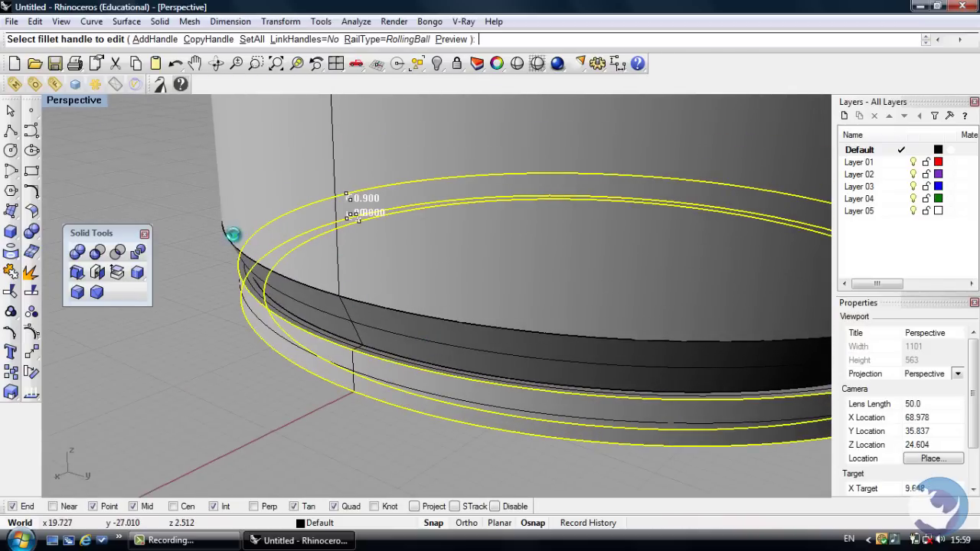
right_click(222, 231)
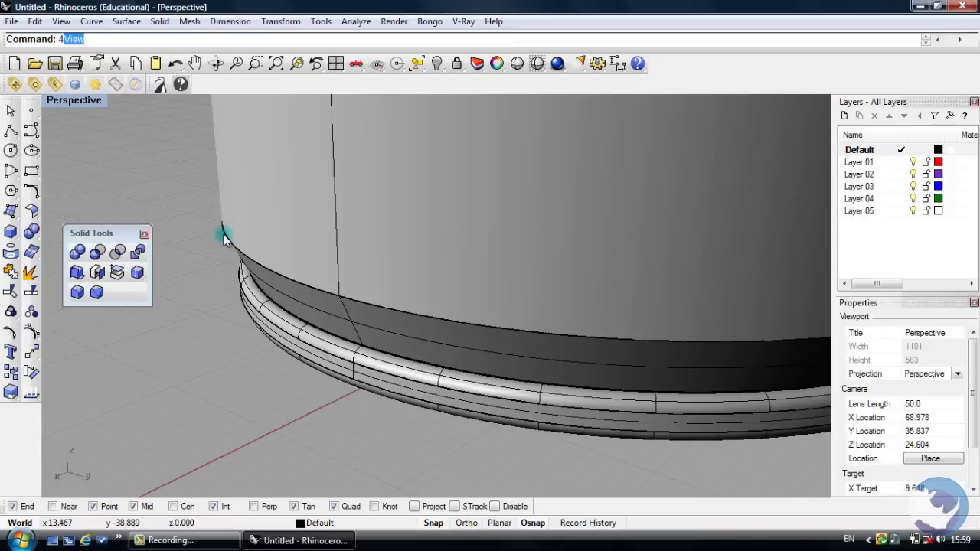
Fillet the can body's upper rim edge with radius 4
right_click(201, 250)
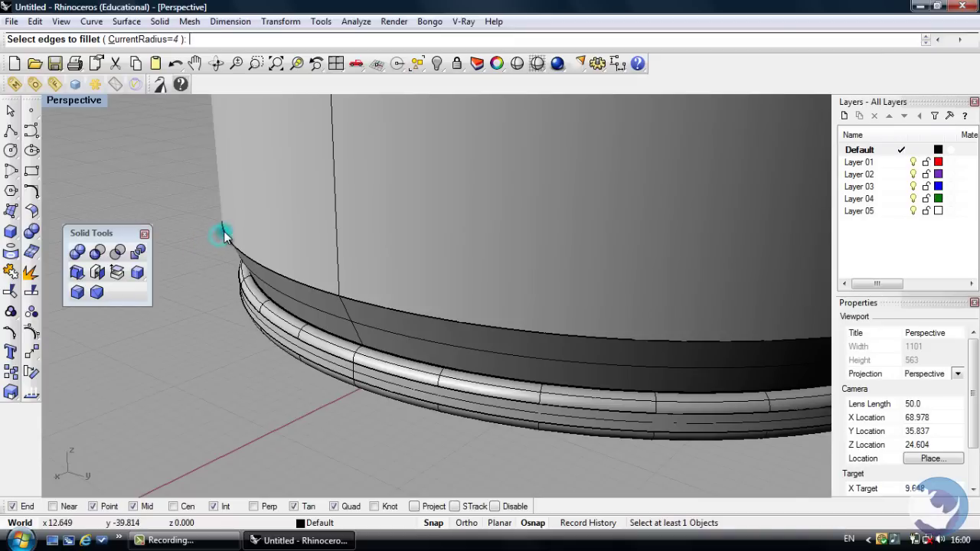
left_click(222, 232)
scroll(237, 289, "down", 6)
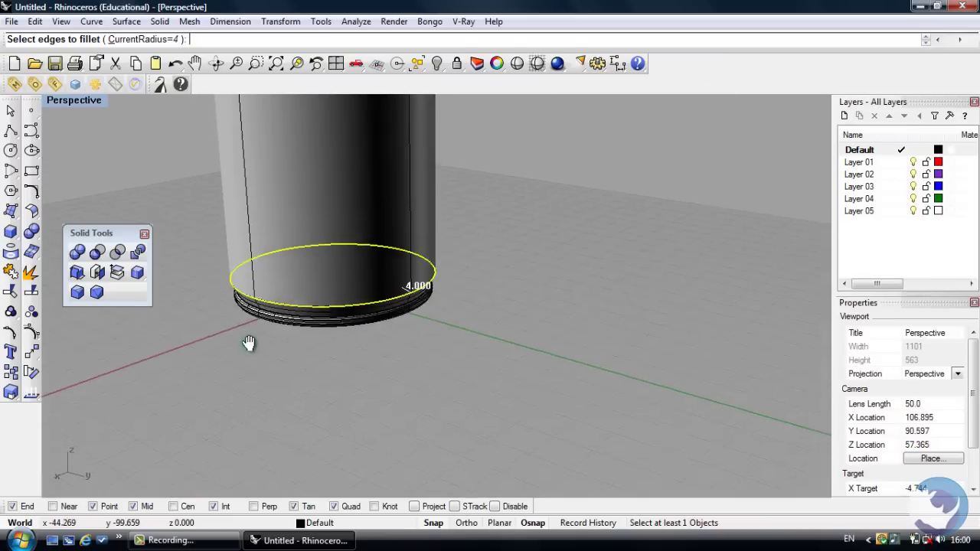
scroll(221, 230, "up", 6)
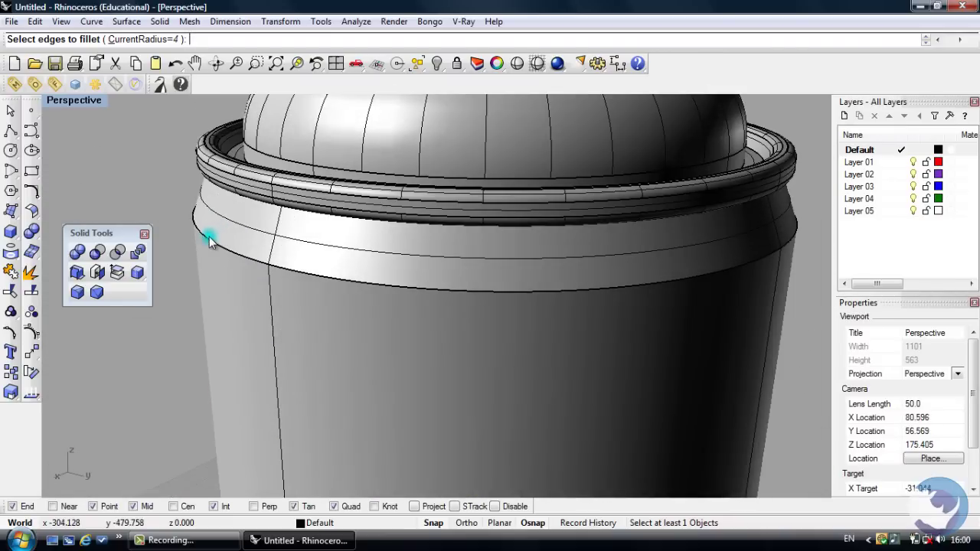
left_click(209, 236)
right_click(208, 237)
right_click(267, 223)
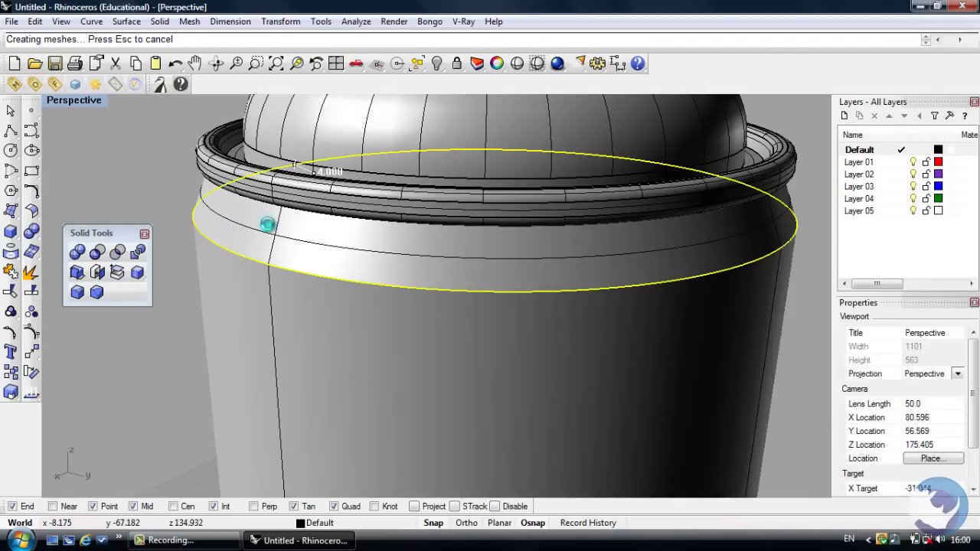
Fillet the cap ring's outer and inner top edges with radius 1.4
right_click_drag(280, 220, 311, 263)
right_click(284, 193)
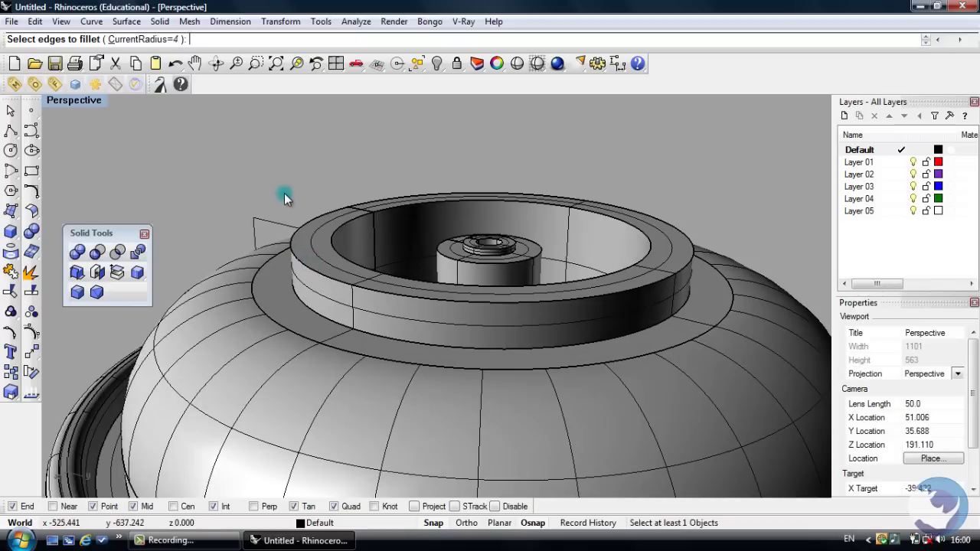
left_click(316, 216)
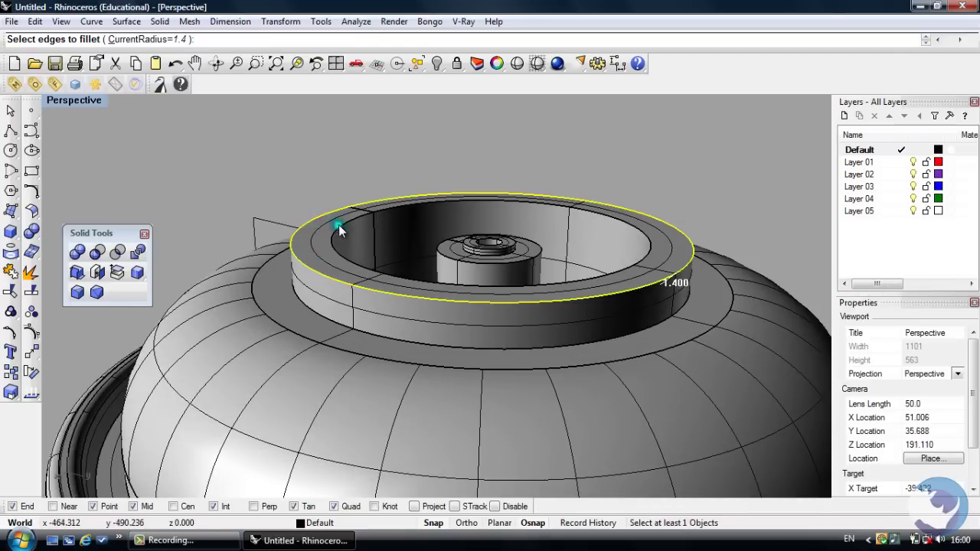
left_click(340, 227)
right_click(437, 258)
right_click(465, 259)
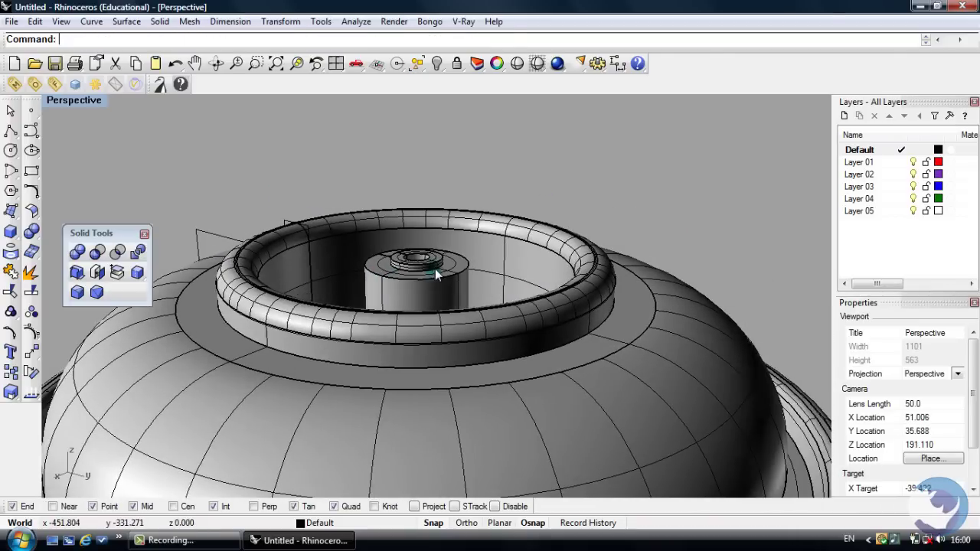
Fillet the central post's top edge with radius 1
scroll(413, 270, "up", 5)
right_click(392, 274)
type("1")
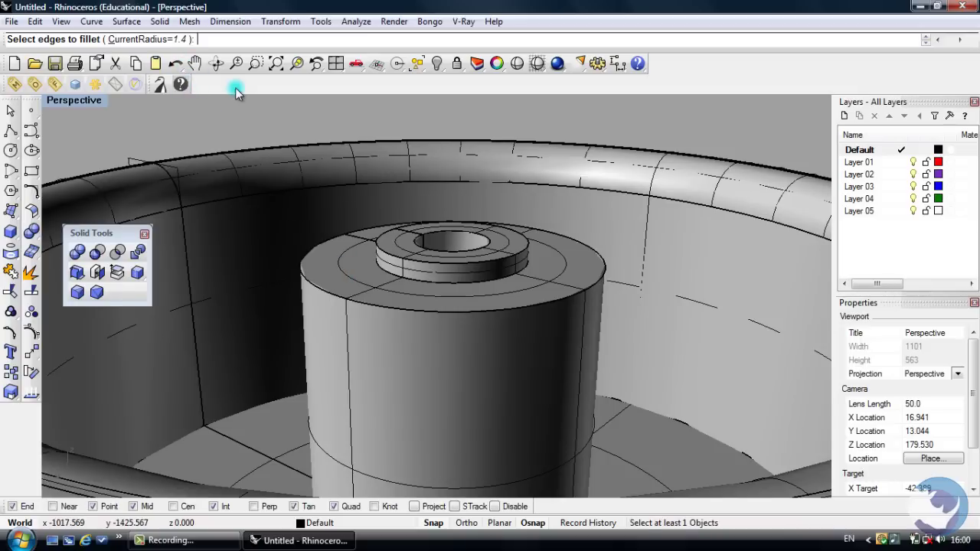
key("Return")
left_click(300, 260)
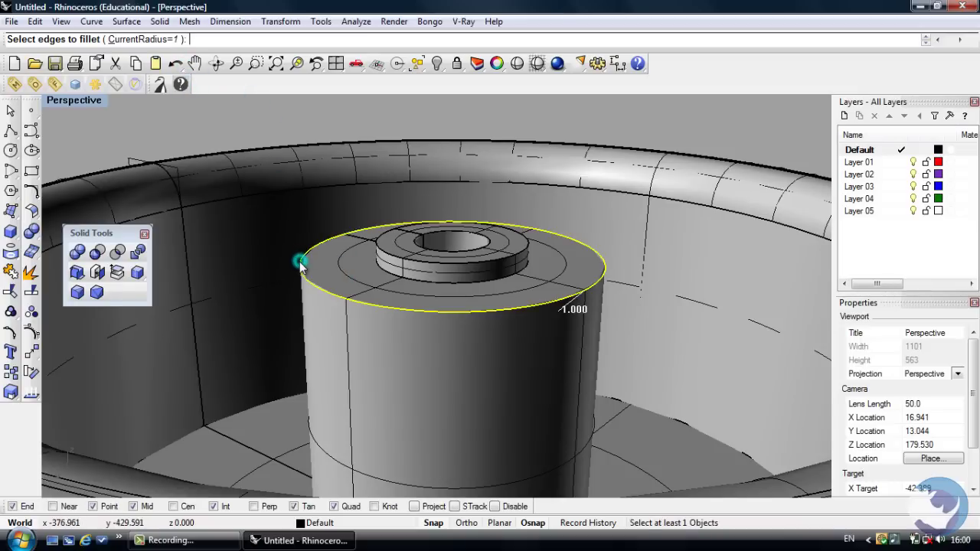
right_click(377, 268)
right_click(378, 267)
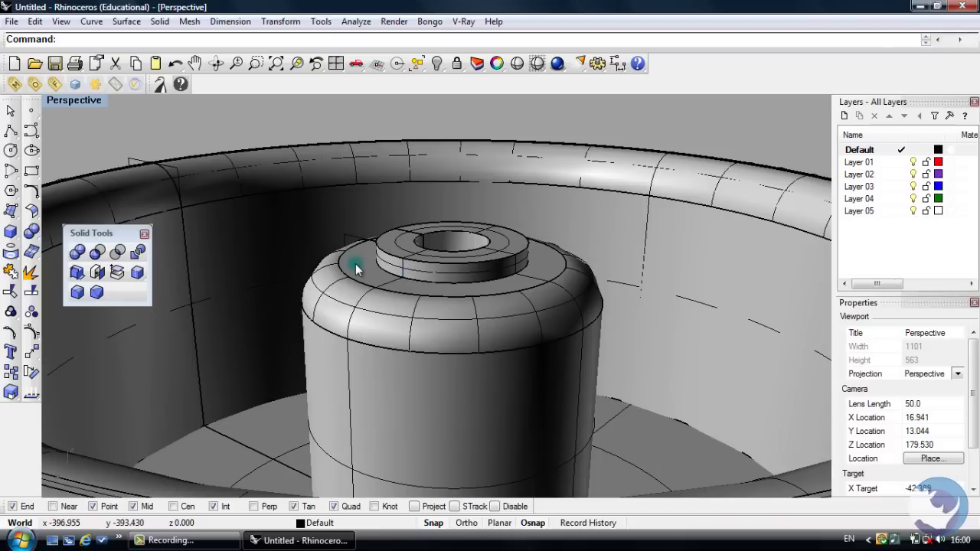
Fillet the small top ring's lower outer, upper outer and inner edges at 0.1
right_click(356, 264)
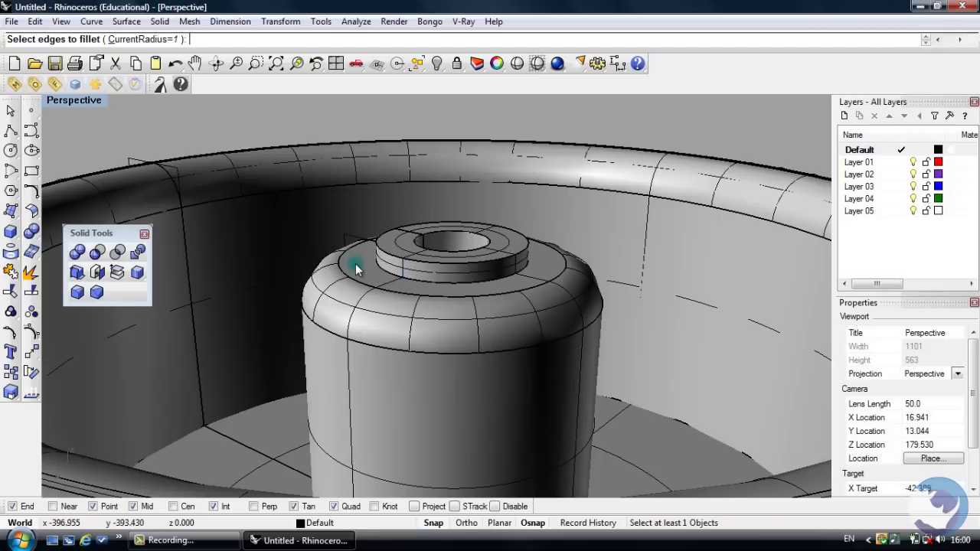
left_click(410, 278)
left_click(407, 262)
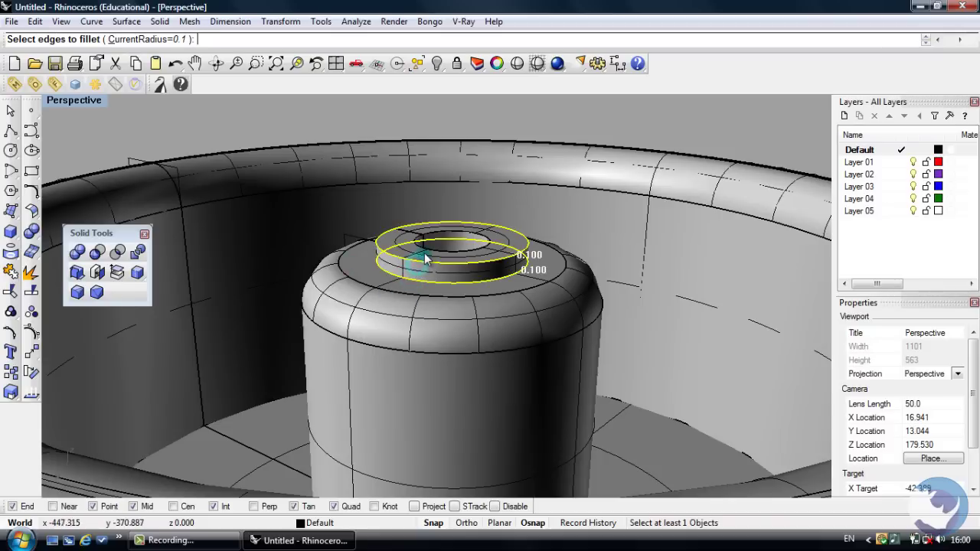
left_click(426, 254)
right_click(428, 256)
right_click(427, 249)
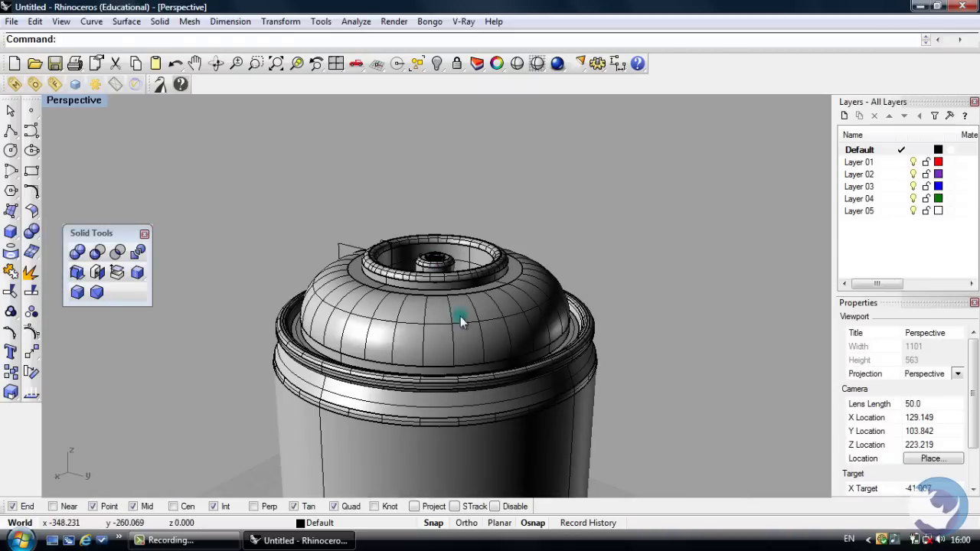
Frame the whole canister in Perspective and select the can's single polysurface
scroll(460, 317, "down", 5)
mouse_move(462, 261)
right_mouse_down()
mouse_move(455, 230)
mouse_move(456, 246)
right_mouse_up()
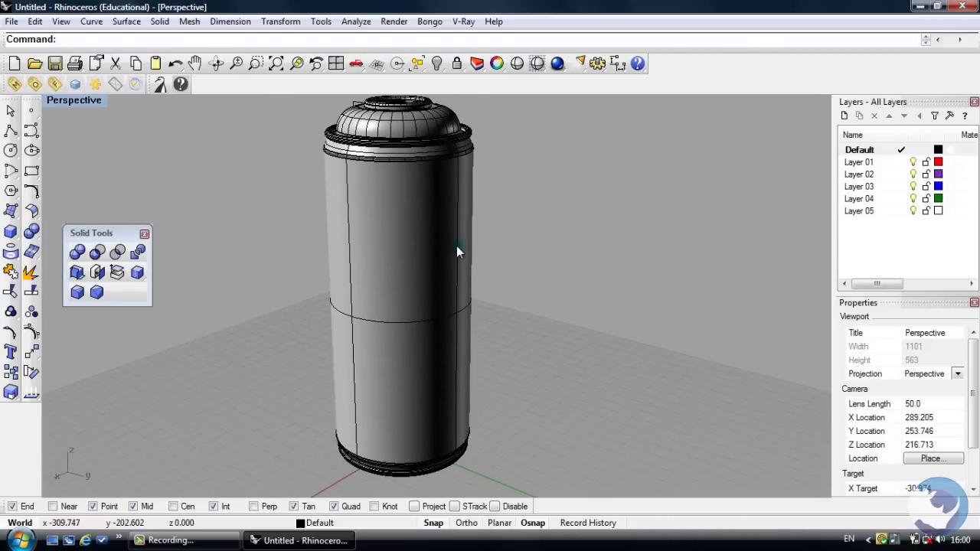
scroll(454, 250, "down", 8)
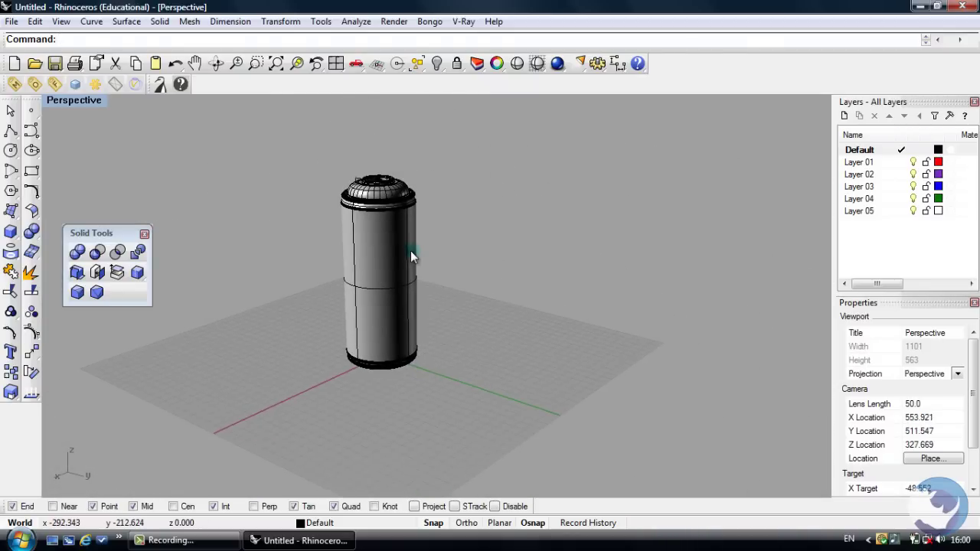
scroll(411, 251, "up", 5)
right_click_drag(411, 251, 453, 256)
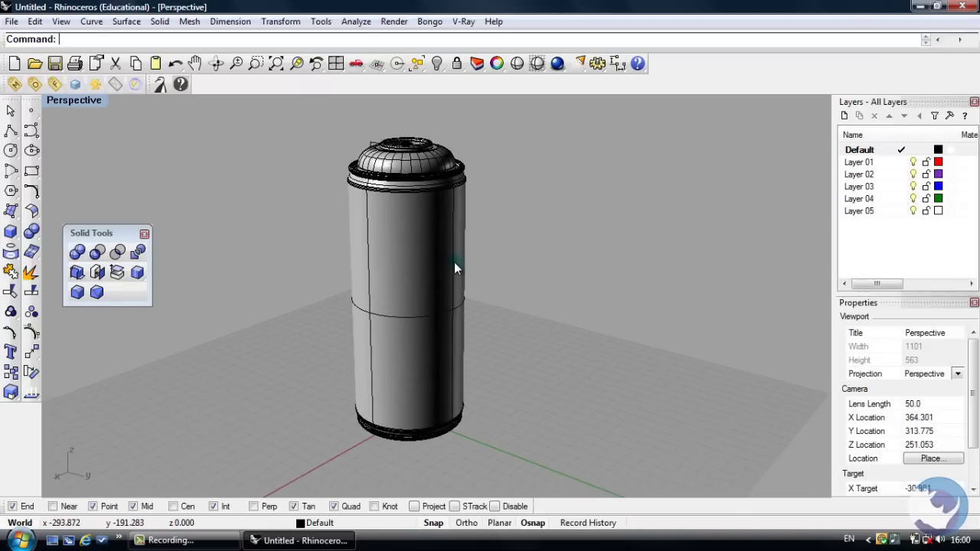
left_click(455, 265)
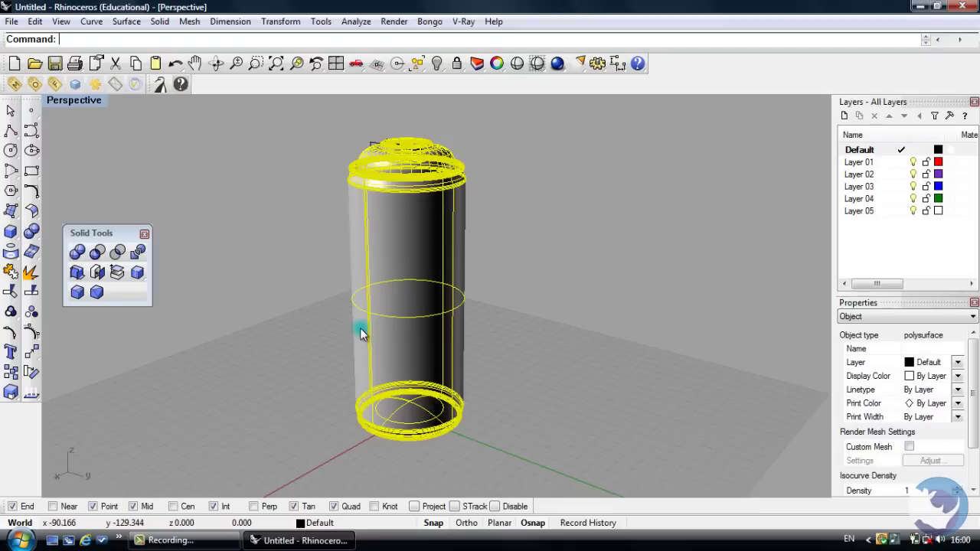
Reselect the can, explode it into surfaces, and select the side wall surface
left_click(496, 323)
left_click(421, 328)
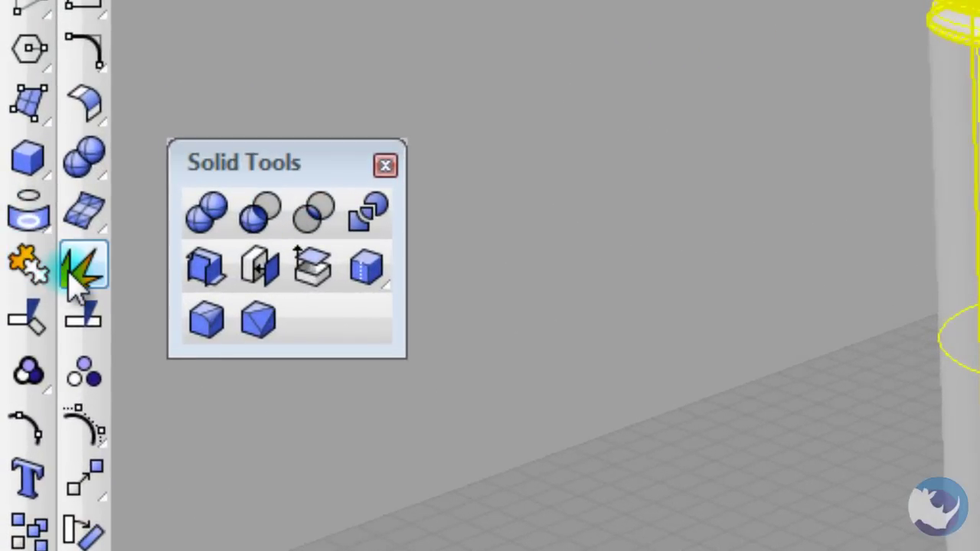
left_click(74, 277)
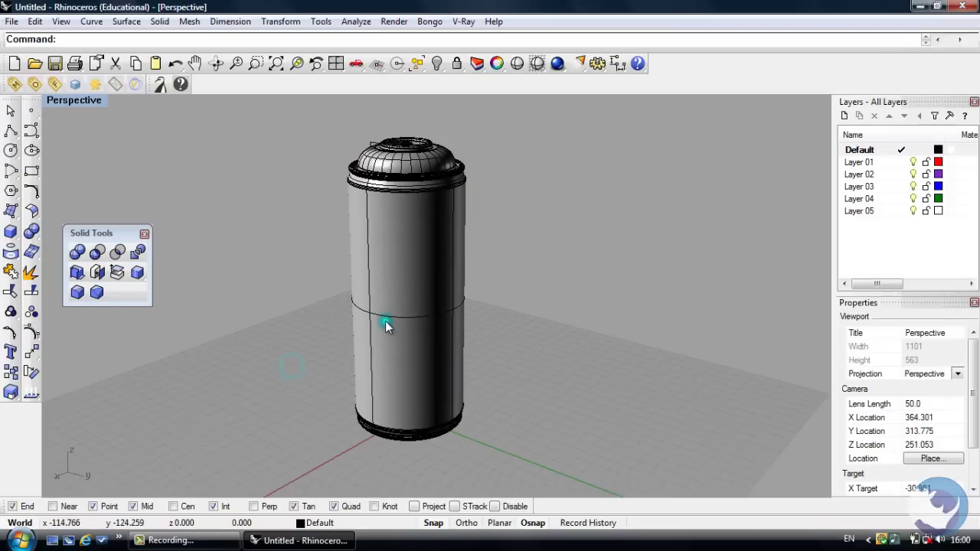
left_click(383, 321)
left_click(333, 311)
left_click(389, 312)
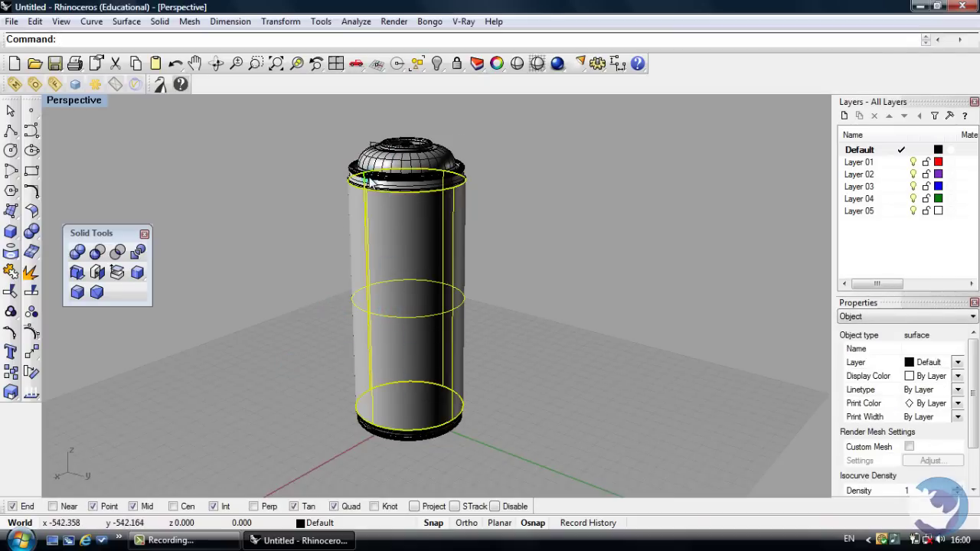
Add the top rim bands and bottom band surfaces, then join all five into one polysurface
scroll(369, 182, "up", 4)
left_click(379, 203)
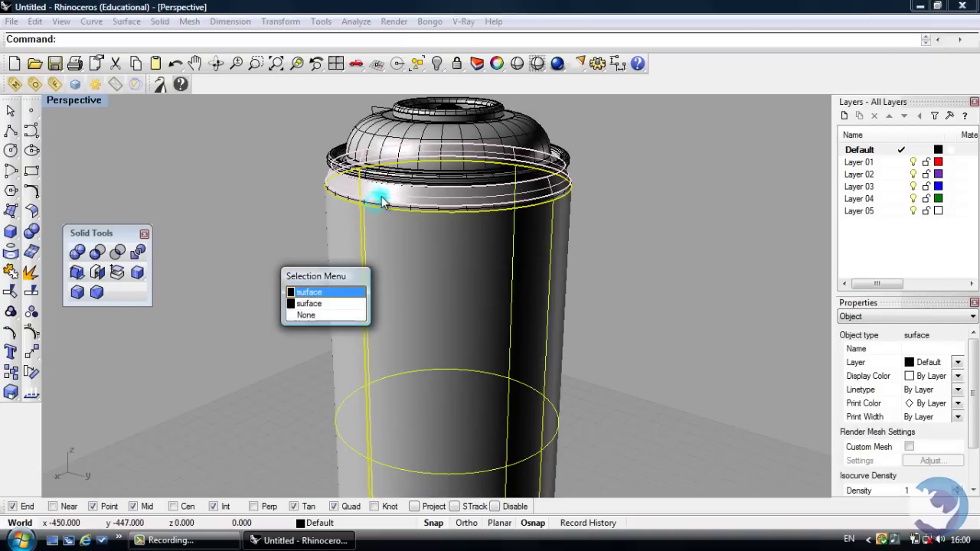
left_click(316, 292)
left_click(406, 212)
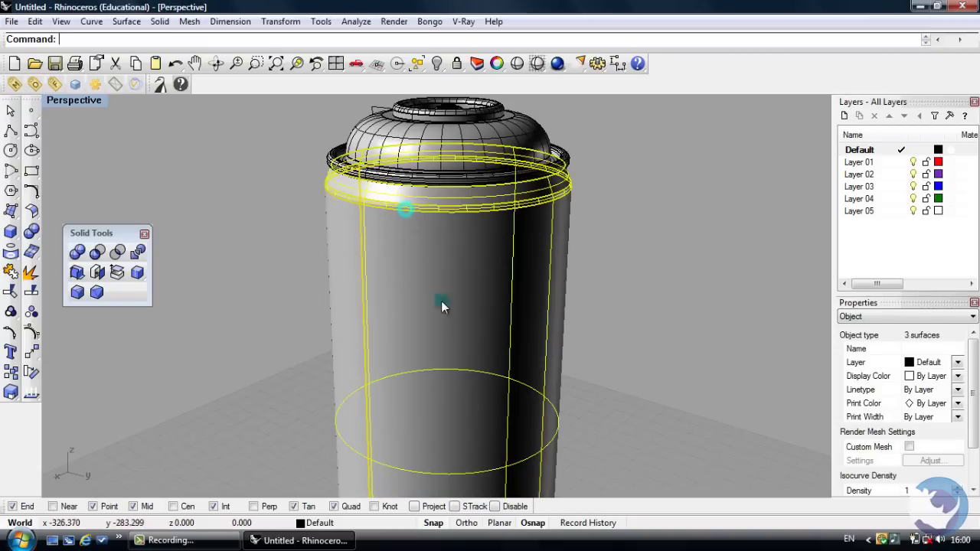
scroll(443, 252, "up", 3)
scroll(445, 253, "down", 5)
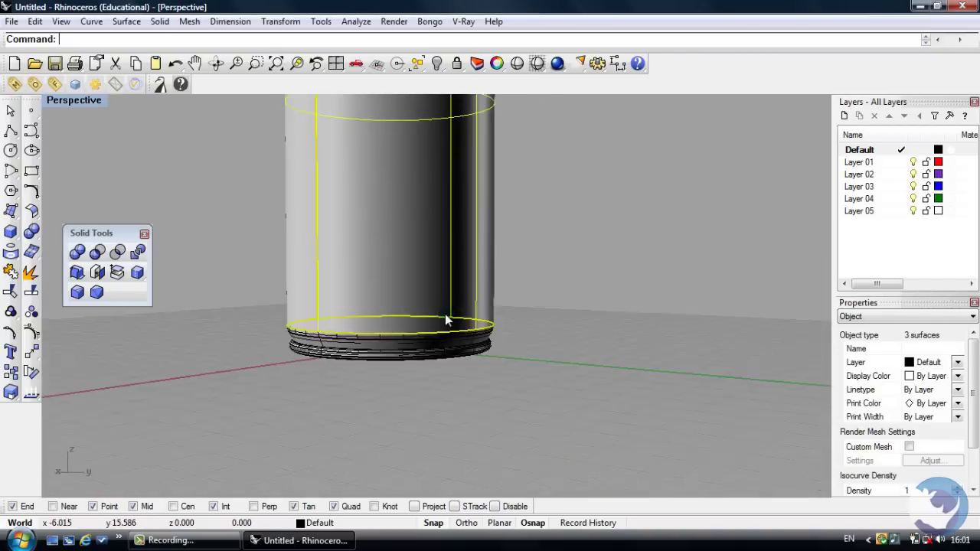
scroll(447, 337, "up", 2)
left_click(449, 340)
left_click(388, 340)
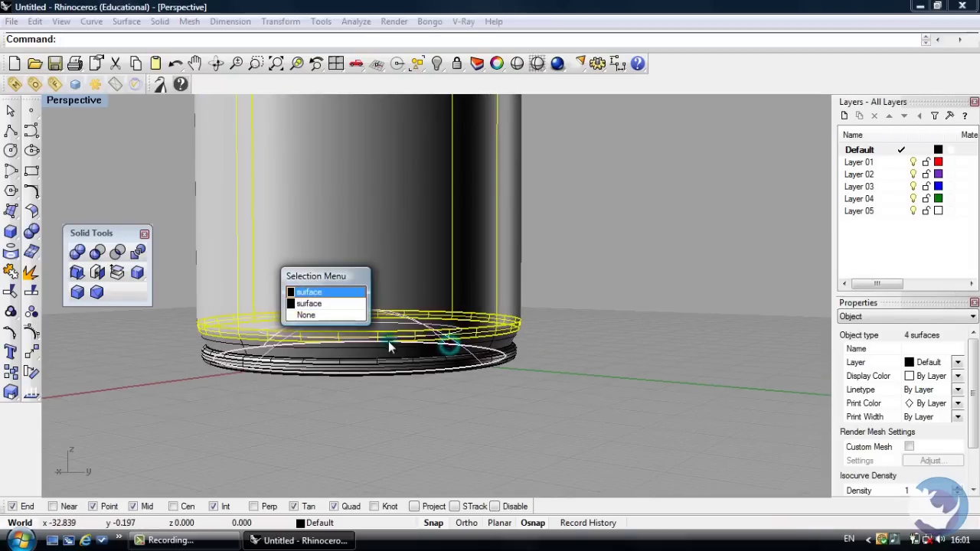
left_click(346, 304)
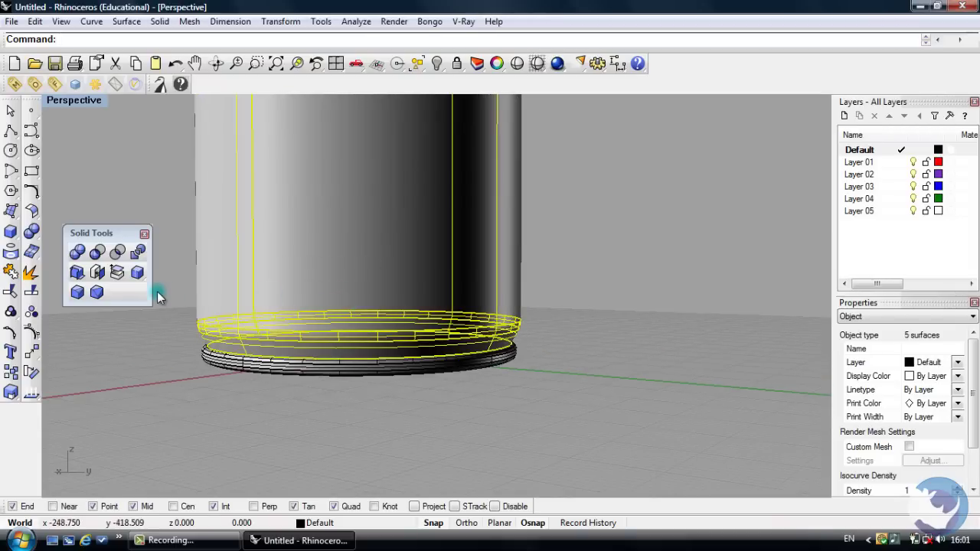
left_click(10, 272)
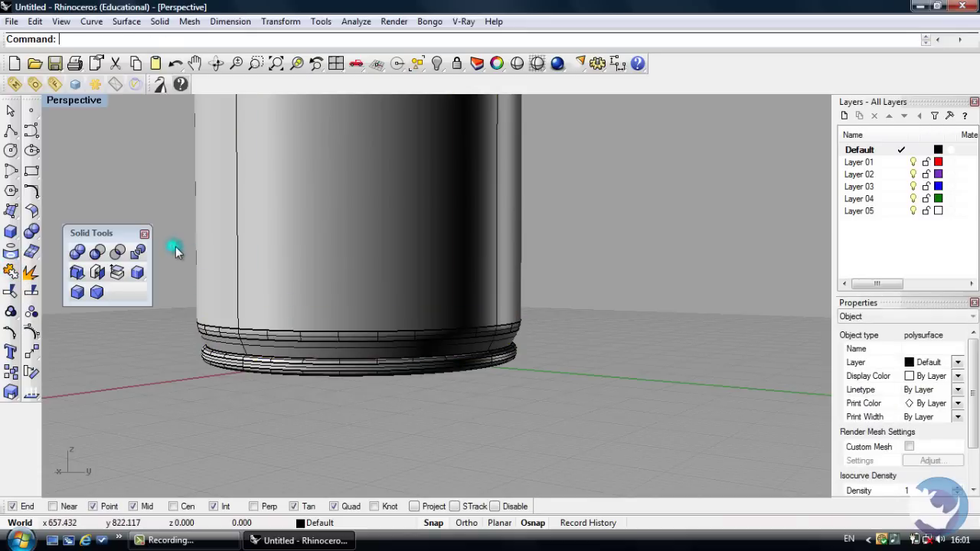
Hide the joined can body and select all the remaining visible objects
right_click_drag(374, 262, 505, 208)
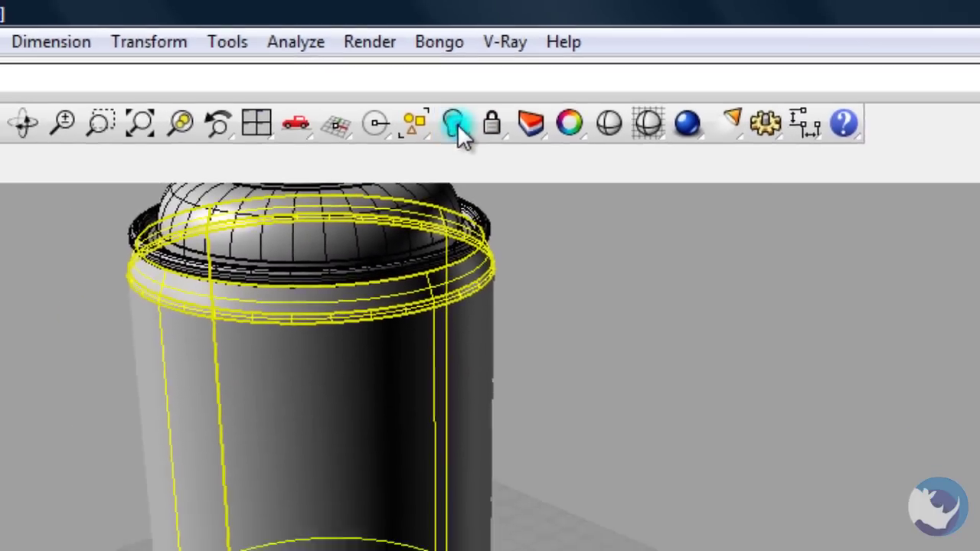
left_click(468, 170)
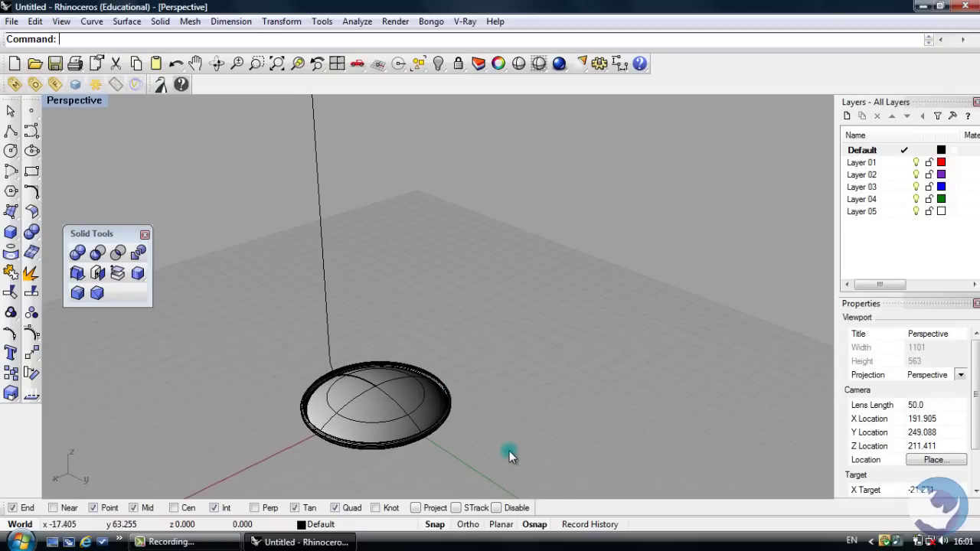
key("ctrl+a")
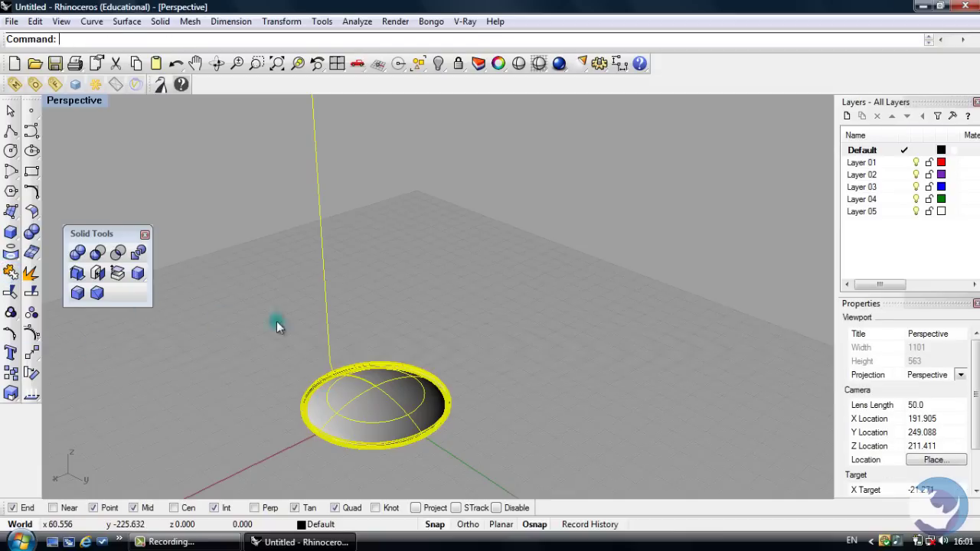
Select the cap's two dome surfaces and lower band, then hide them
right_click_drag(308, 258, 390, 215)
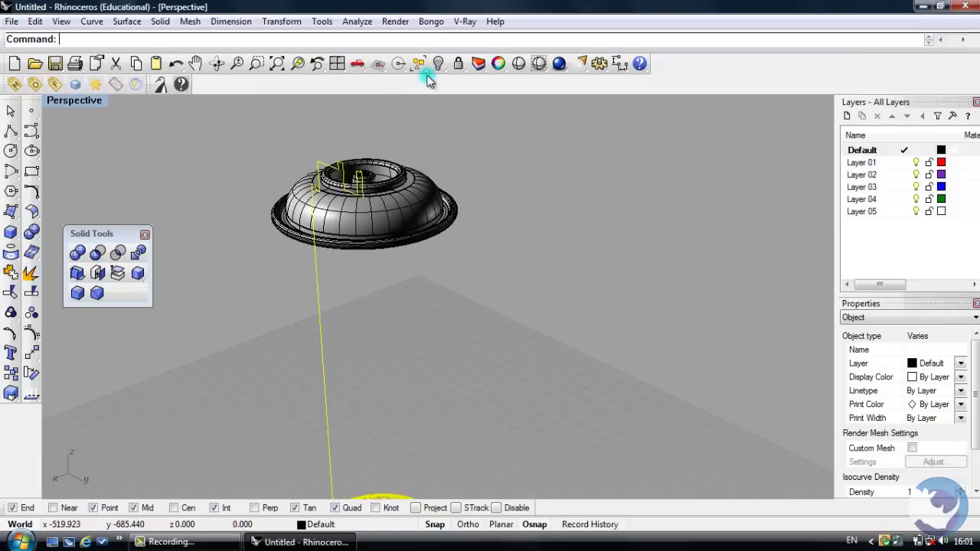
left_click(381, 217)
scroll(387, 211, "up", 3)
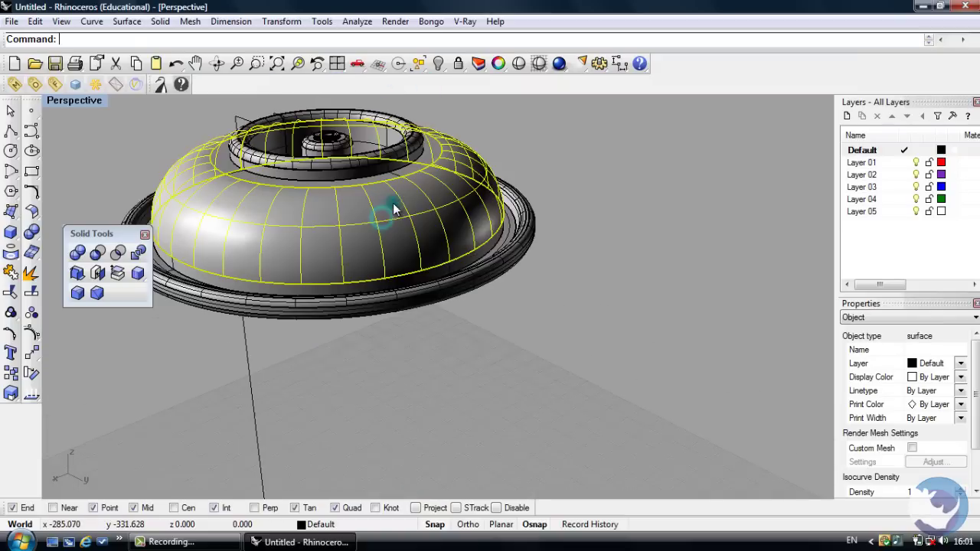
left_click(391, 189)
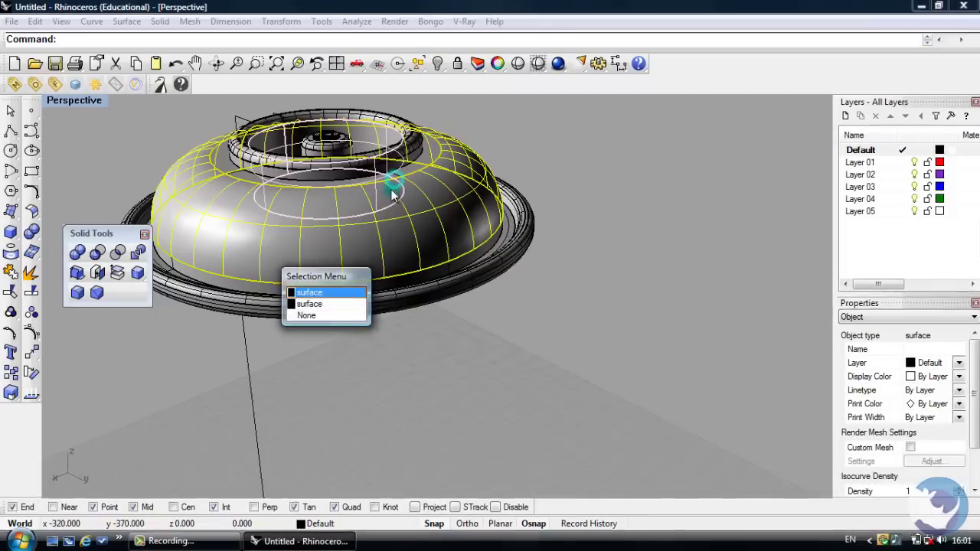
left_click(314, 293)
left_click(212, 278, "shift")
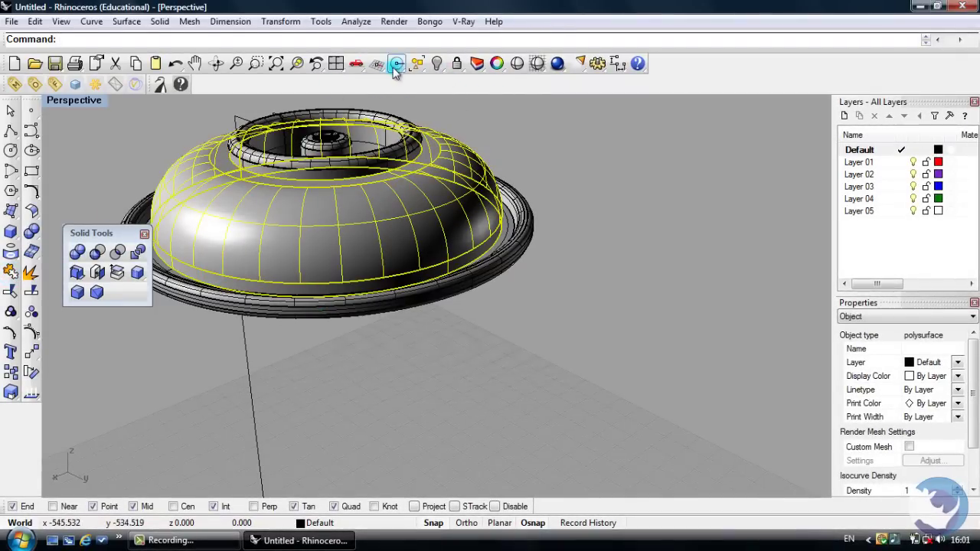
left_click(438, 63)
Join the nozzle piece and outer ring, then confirm each selects as one object
right_click_drag(453, 143, 633, 320)
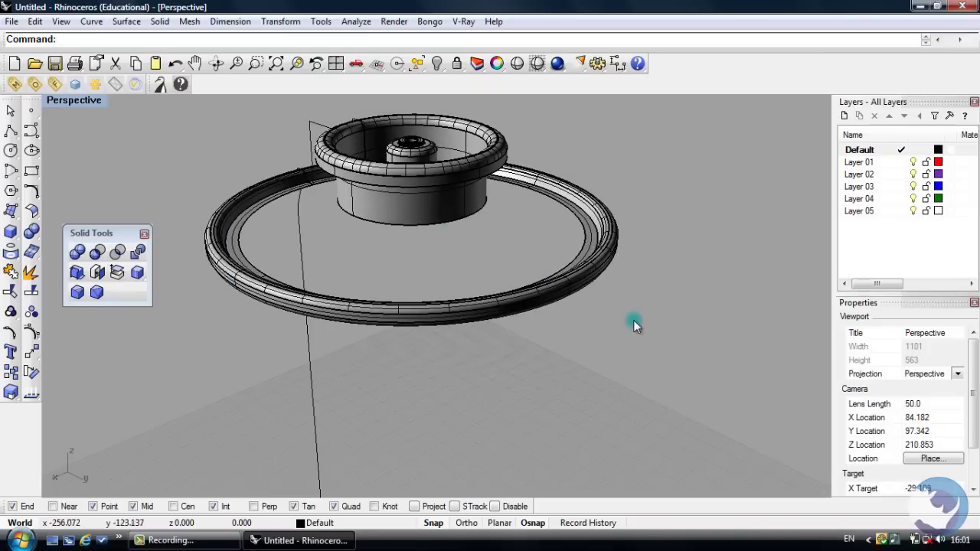
left_click_drag(152, 104, 150, 100)
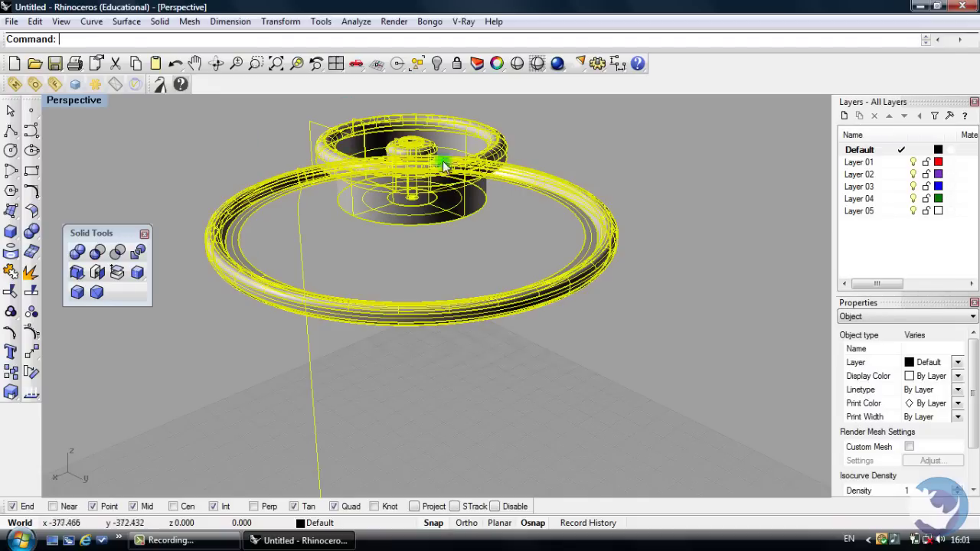
left_click(11, 273)
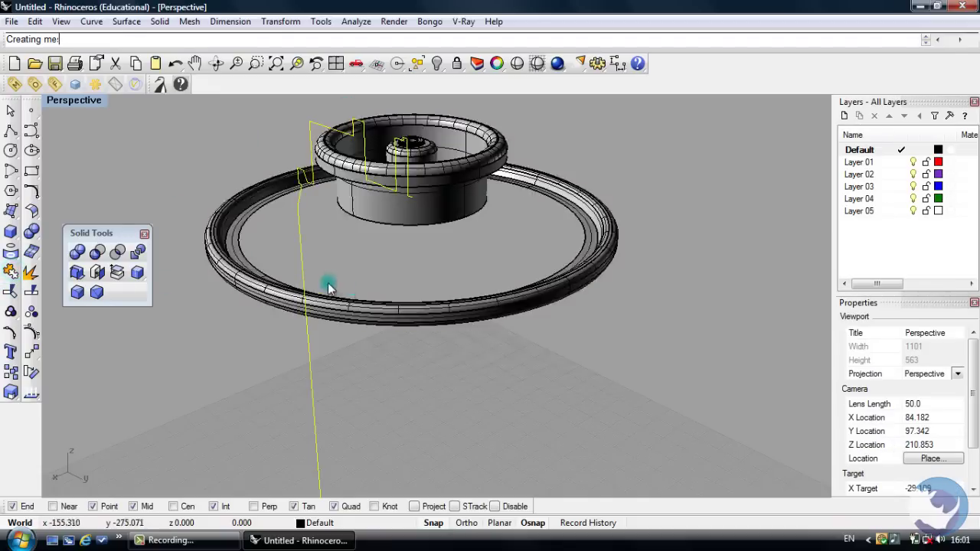
left_click(363, 277)
left_click(383, 224)
left_click(393, 310)
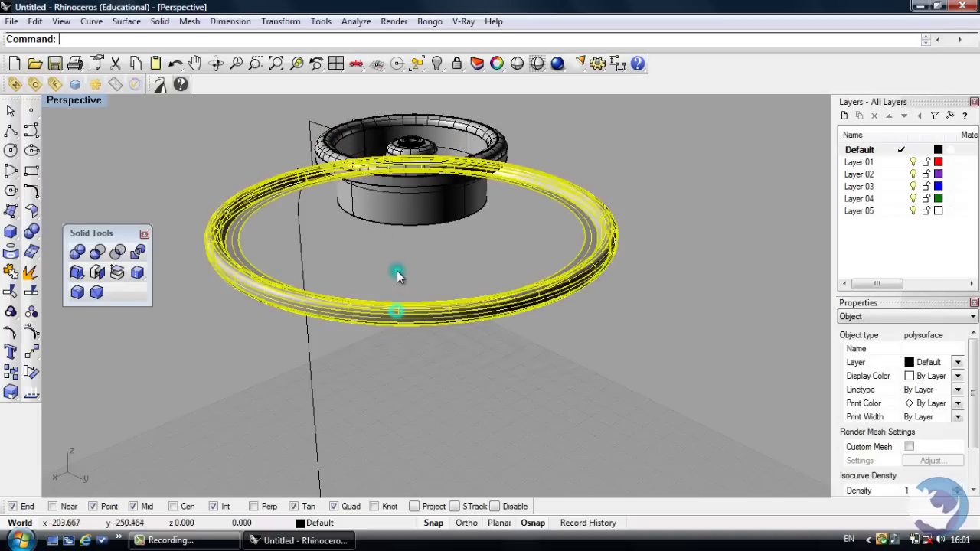
left_click(397, 270)
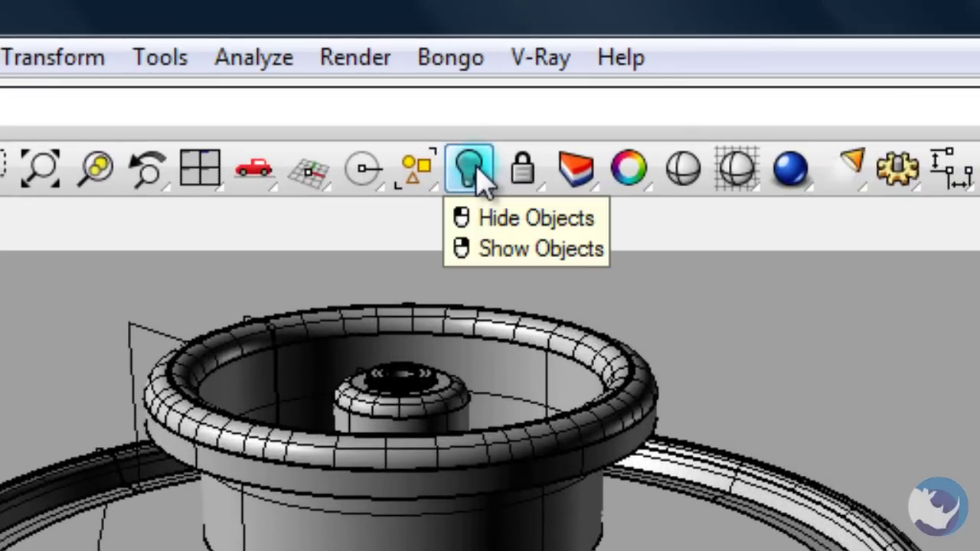
Show all hidden surfaces and check that the can body selects as one piece
left_click(470, 170)
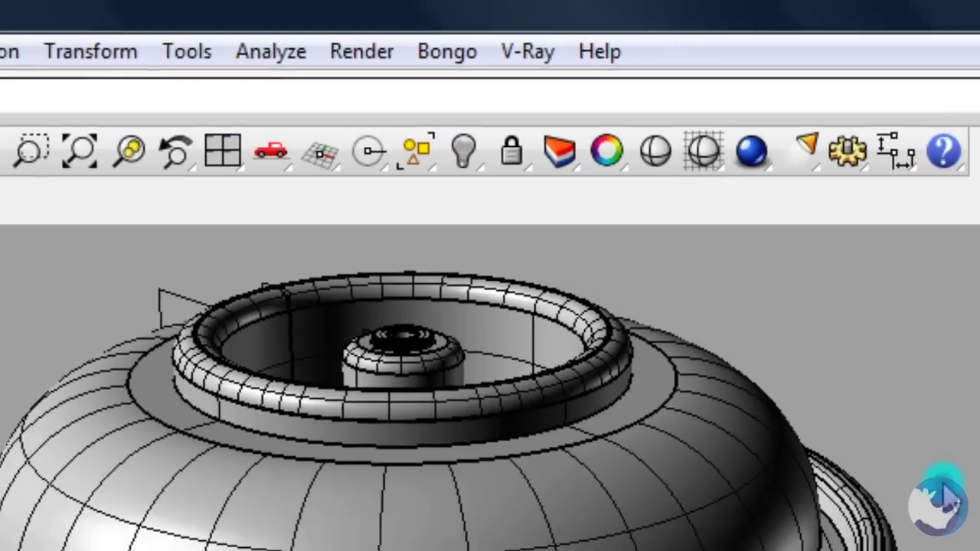
scroll(776, 502, "down", 5)
right_click_drag(724, 438, 476, 484)
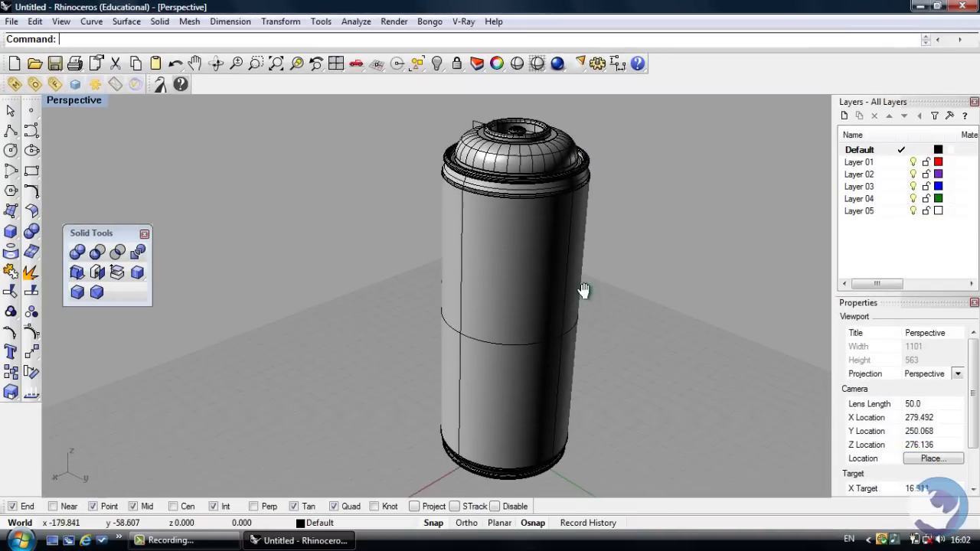
left_click(454, 310)
left_click(550, 345)
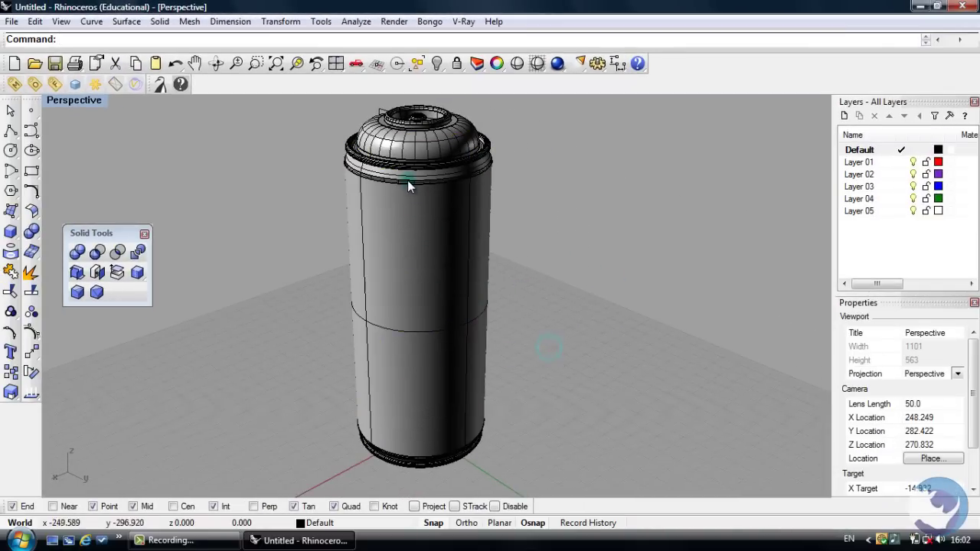
Check the can body, top rim, dome and nozzle each select as separate groups
right_click_drag(595, 309, 464, 311)
left_click(463, 308)
left_click(346, 150)
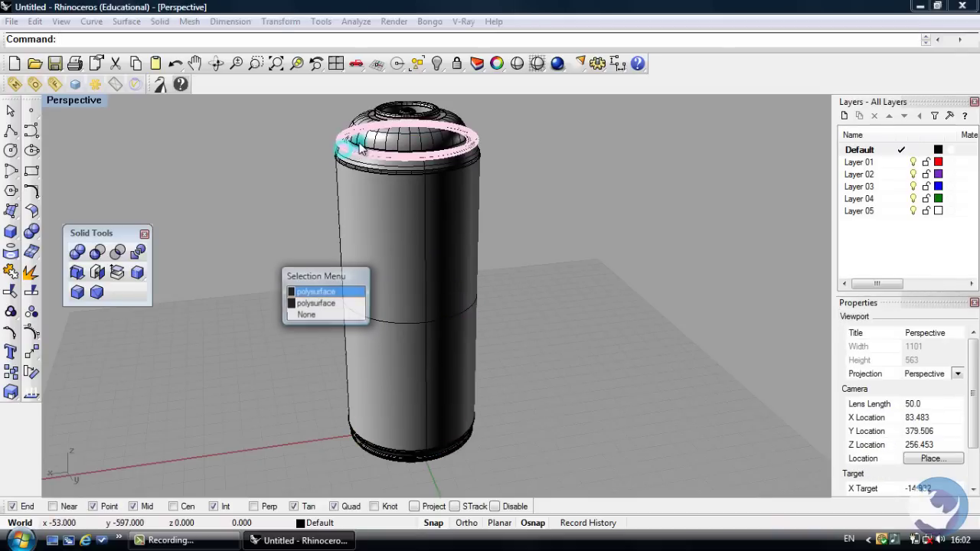
left_click(388, 123)
left_click(279, 270)
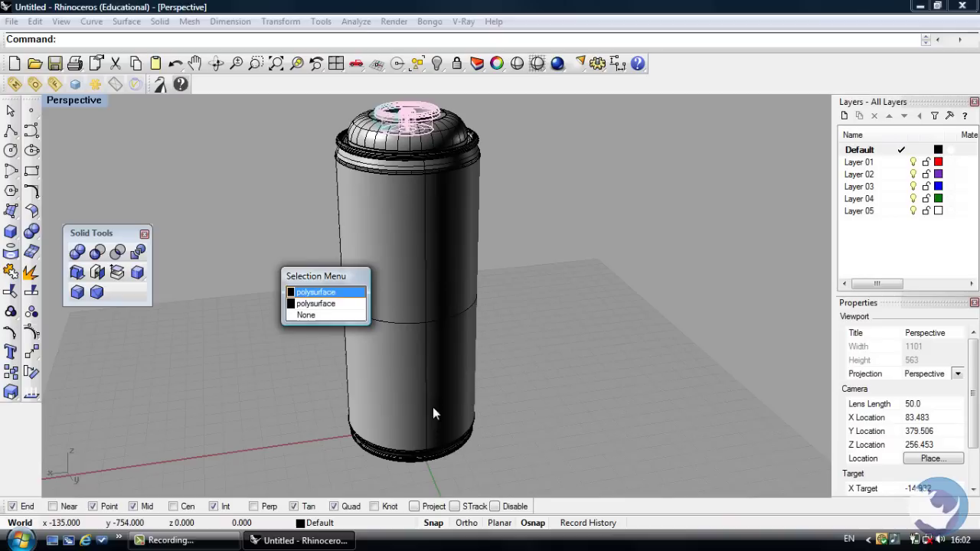
left_click(276, 254)
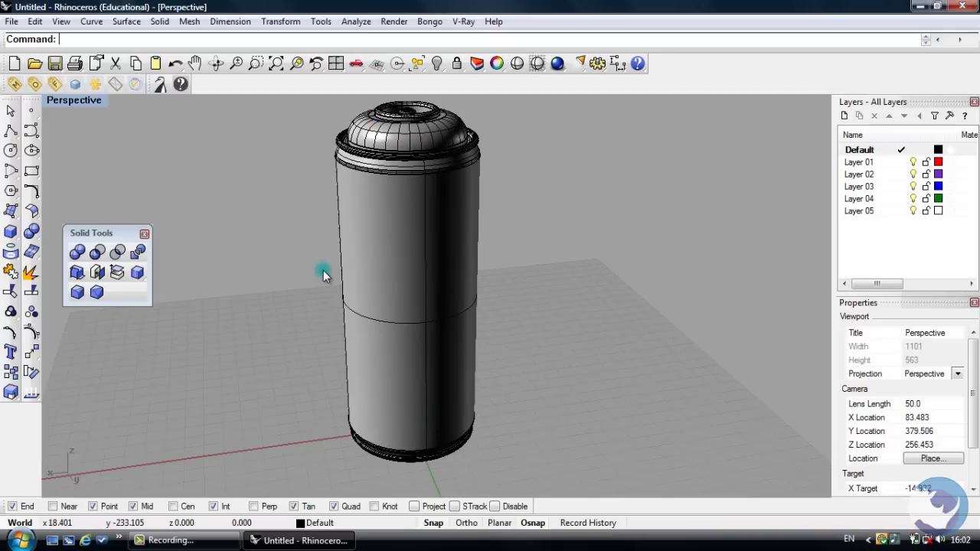